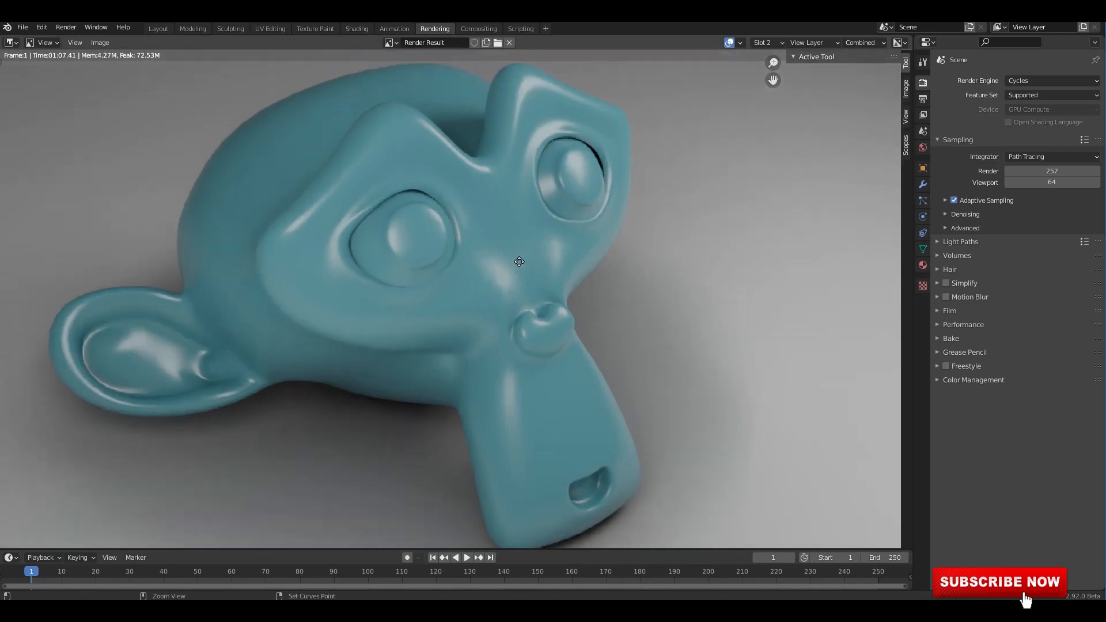
Compare the renders in Slot 1 and Slot 2 up close around the monkey's eye and cheek.
left_click(906, 86)
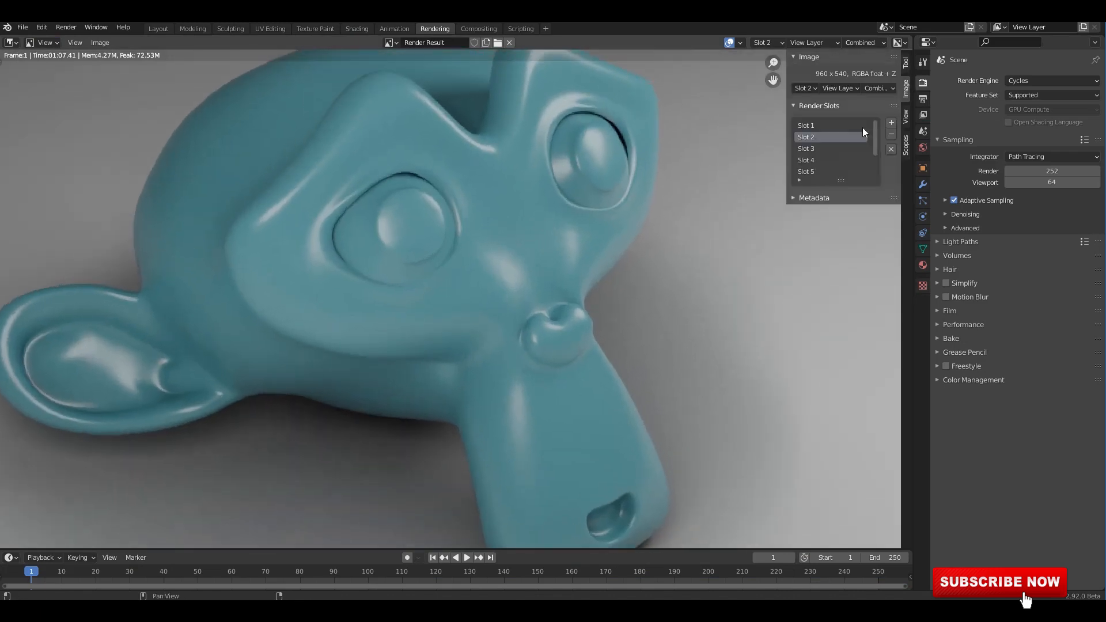
left_click(810, 124)
middle_click_drag(471, 173, 504, 410, "ctrl")
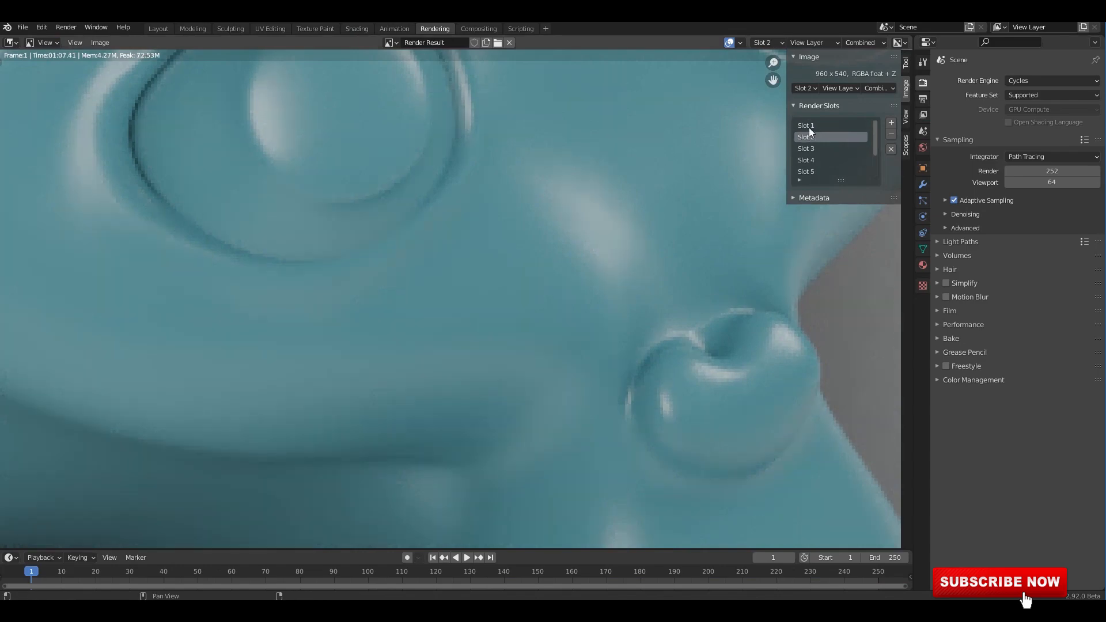
middle_click_drag(476, 264, 556, 214)
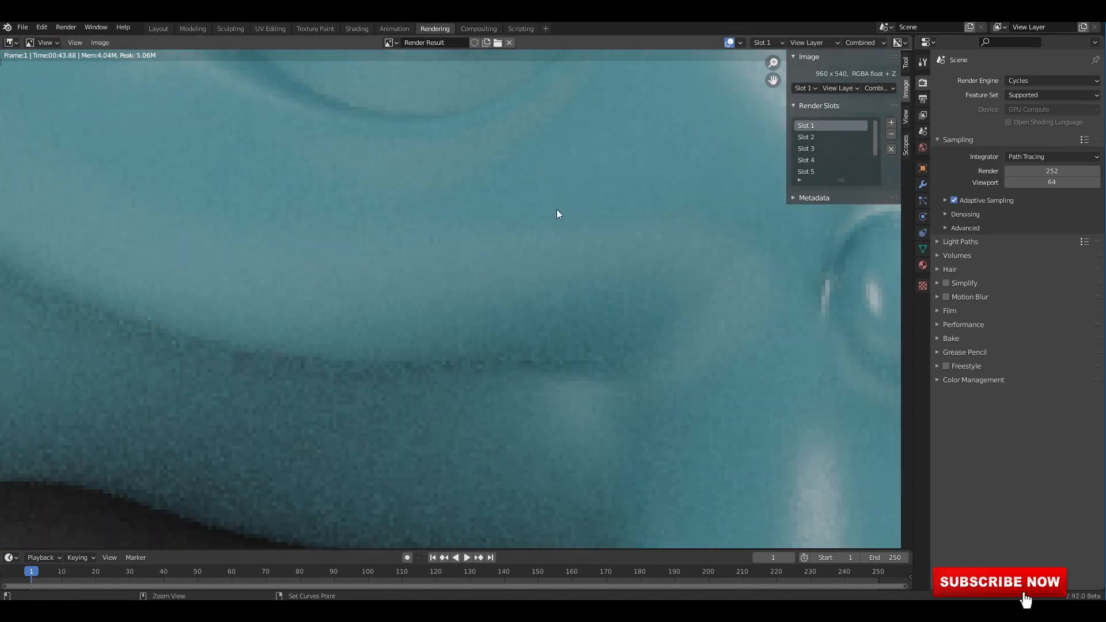
left_click(810, 139)
left_click(812, 128)
left_click(810, 135)
left_click(812, 127)
left_click(812, 136)
left_click(812, 129)
left_click(809, 139)
left_click(811, 124)
left_click(810, 136)
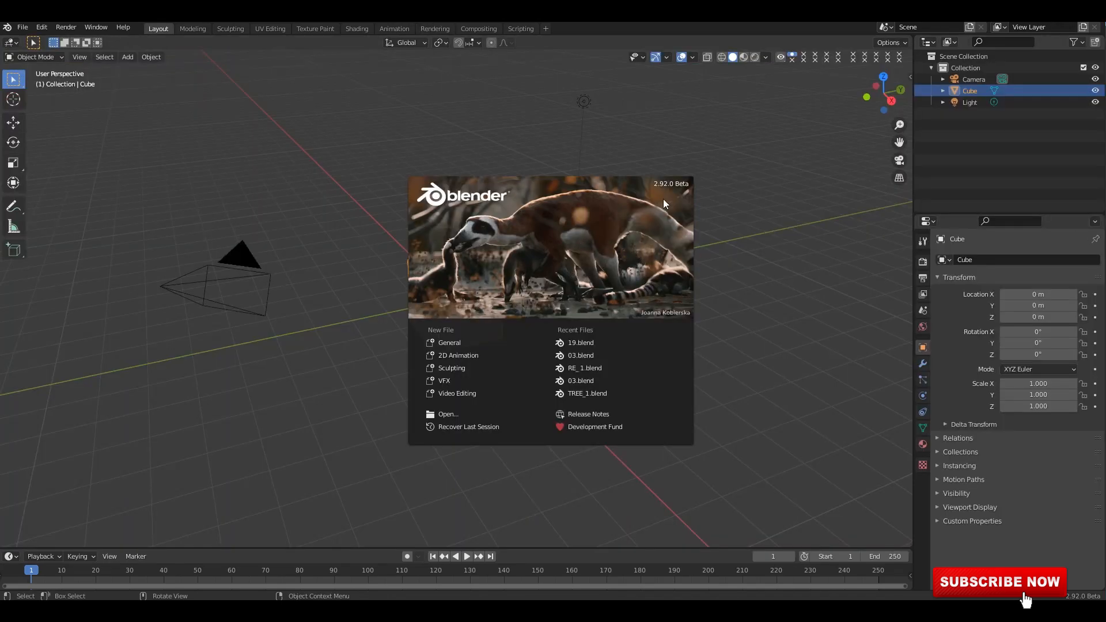
Dismiss the splash screen and start the Shortcut VUr on-screen key display.
left_click(808, 271)
key("n")
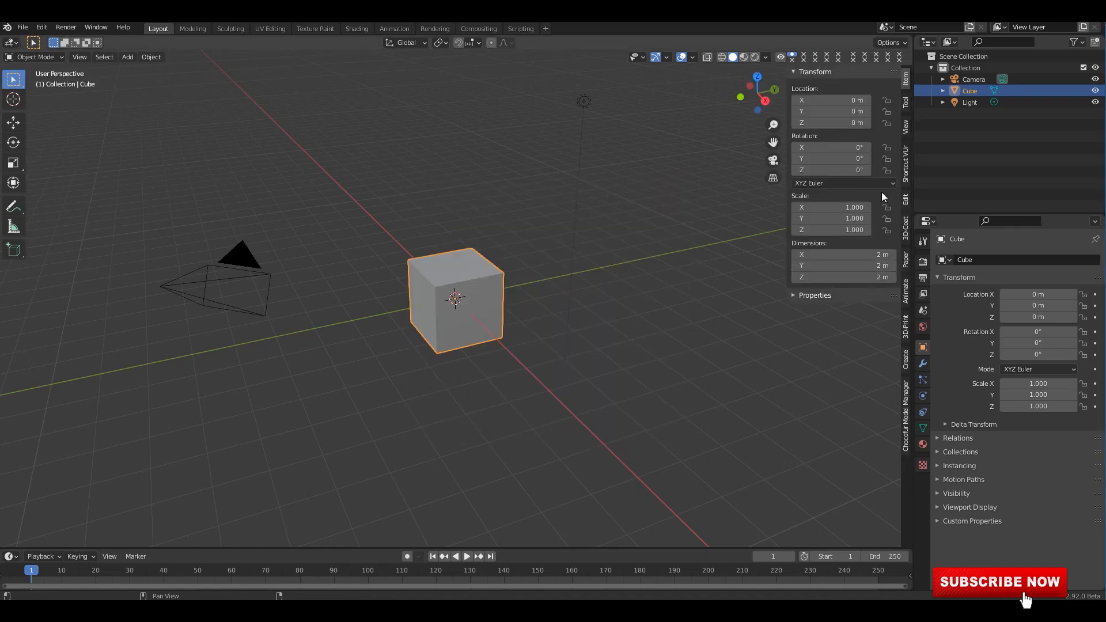
left_click(905, 163)
left_click(850, 107)
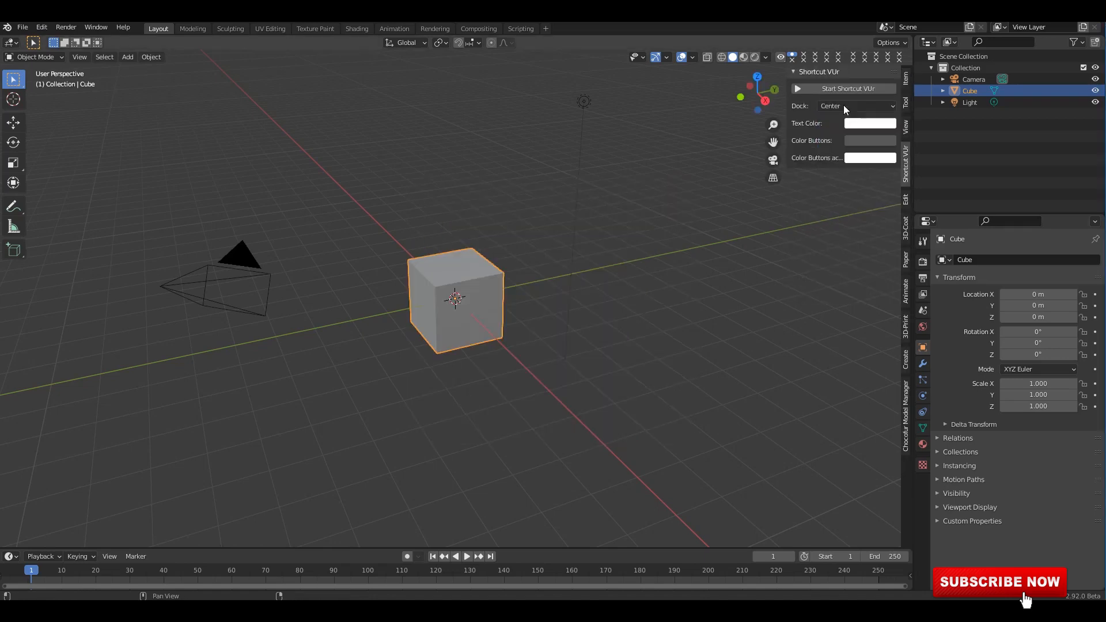
mouse_move(829, 99)
middle_mouse_down()
mouse_move(692, 129)
mouse_move(757, 54)
middle_mouse_up()
Set the solid viewport shading to Random object color and World background with Cavity enabled.
left_click(755, 57)
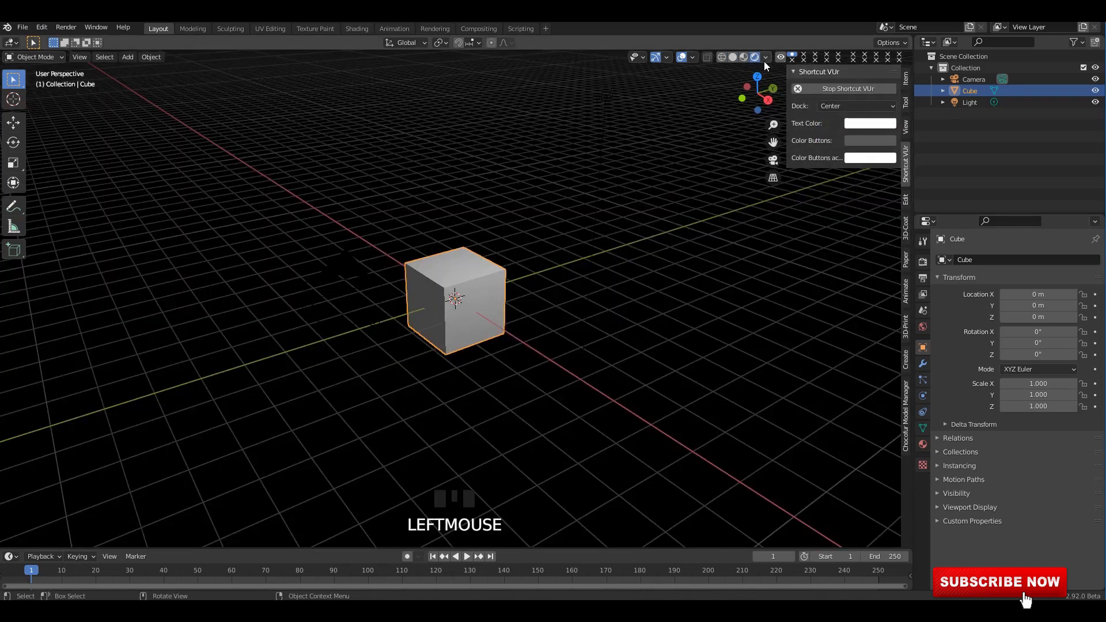
left_click(734, 56)
left_click(766, 57)
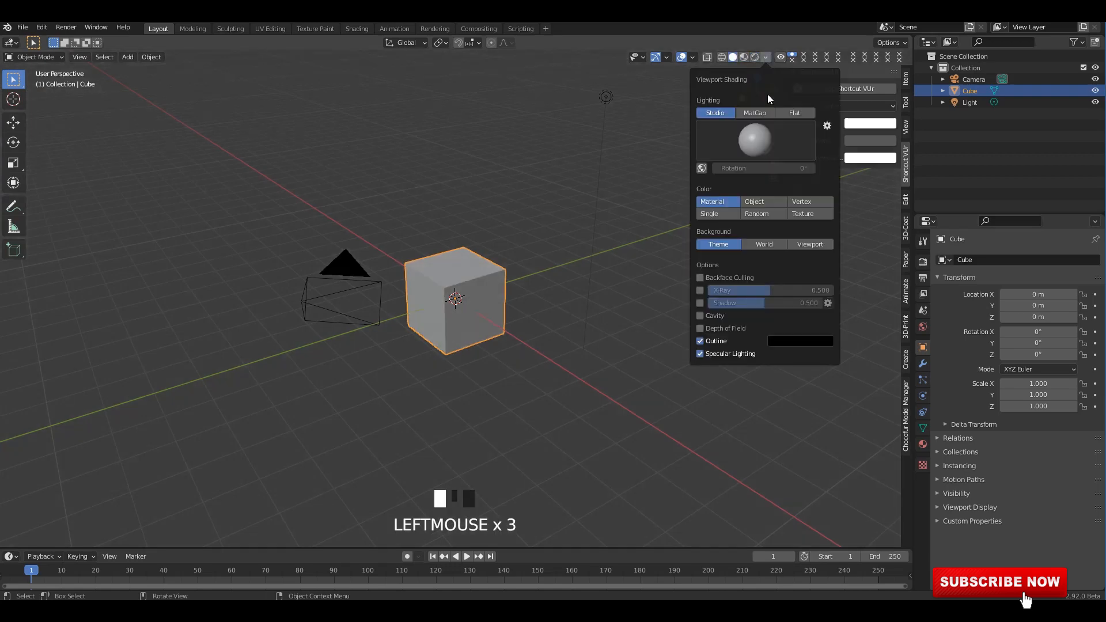
left_click(769, 214)
left_click(764, 244)
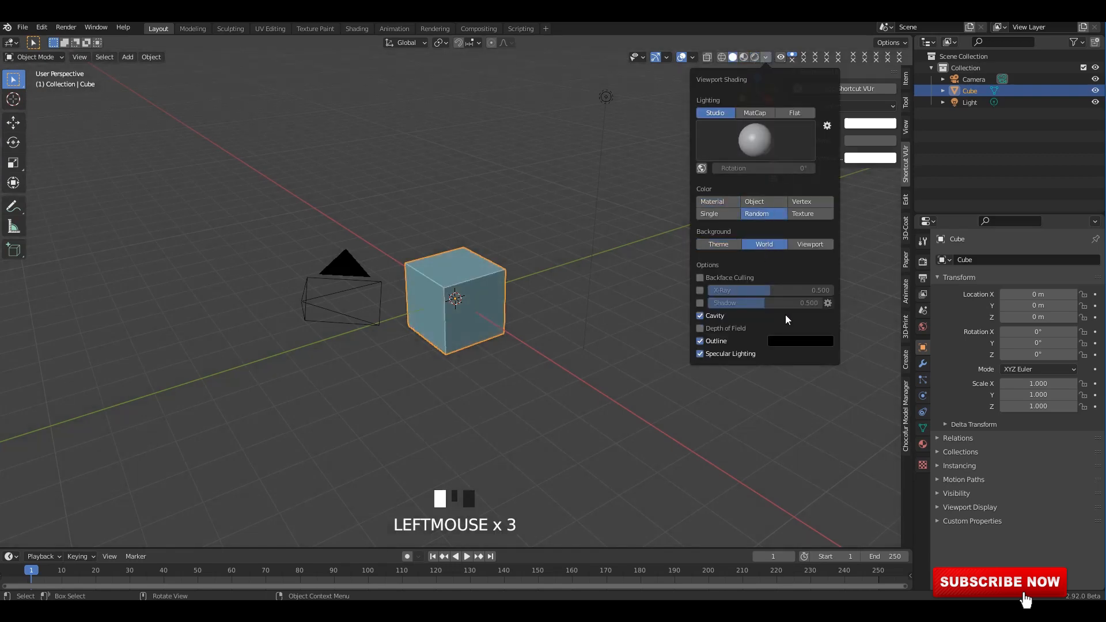
left_click(800, 317)
left_click(810, 354)
left_click(617, 329)
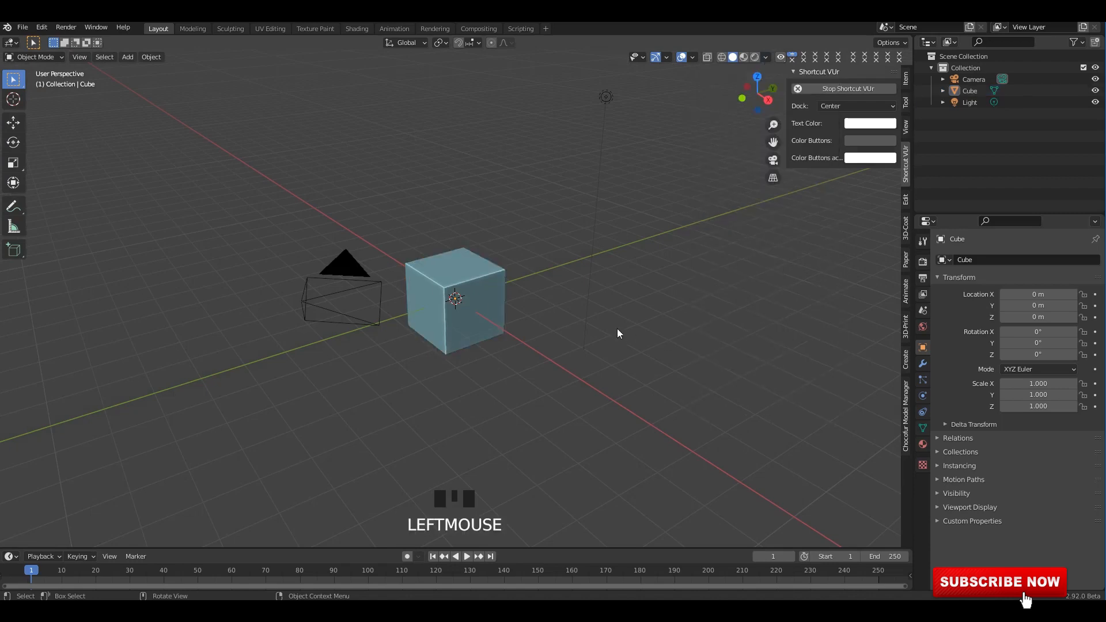
Hide the sidebar and delete the default camera, cube and light.
middle_click_drag(617, 333, 668, 271)
key("n")
key("a")
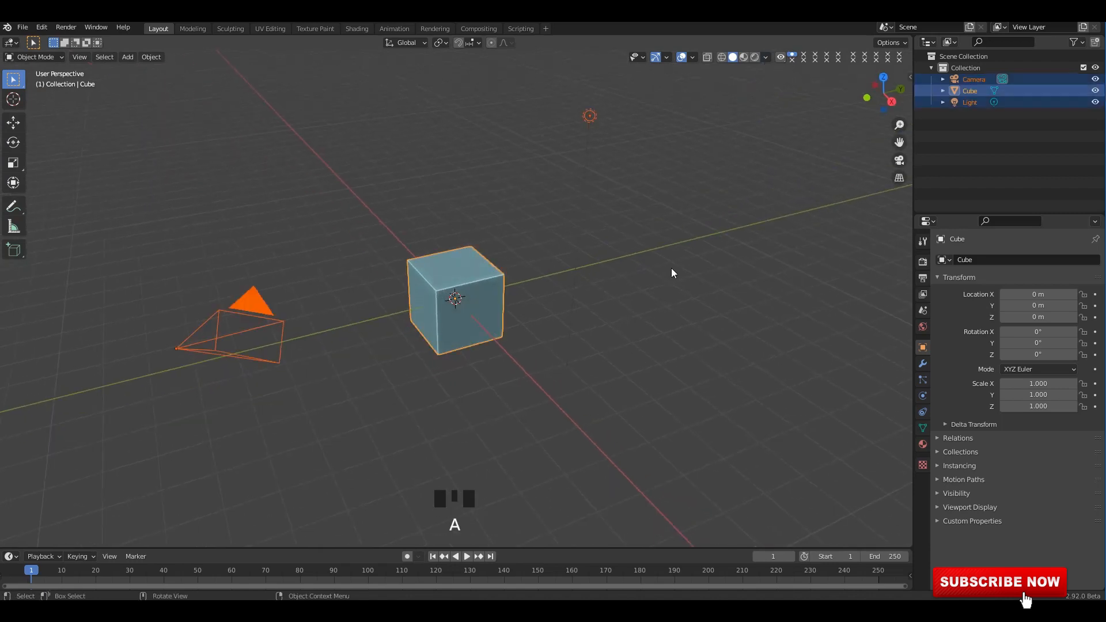
key("x")
left_click(672, 268)
middle_click_drag(496, 236, 489, 224, "shift")
Add a plane at the origin and scale it by a factor of 10 as the ground.
key("shift+a")
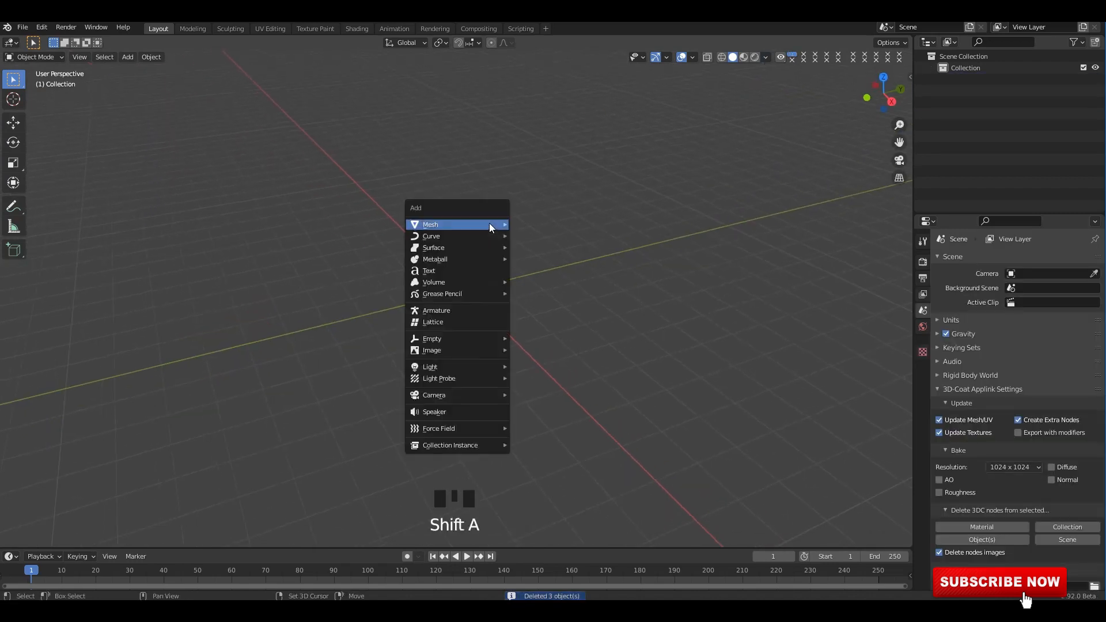
mouse_move(489, 224)
left_click(543, 225)
middle_click_drag(557, 226, 515, 288)
scroll(516, 284, "up", 2)
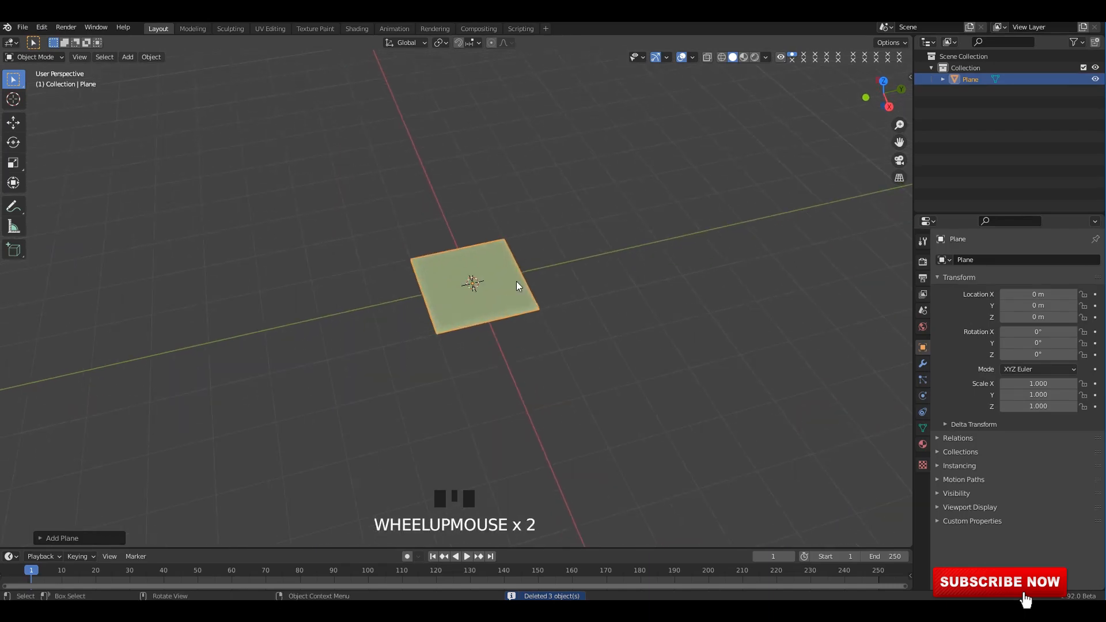
key("s")
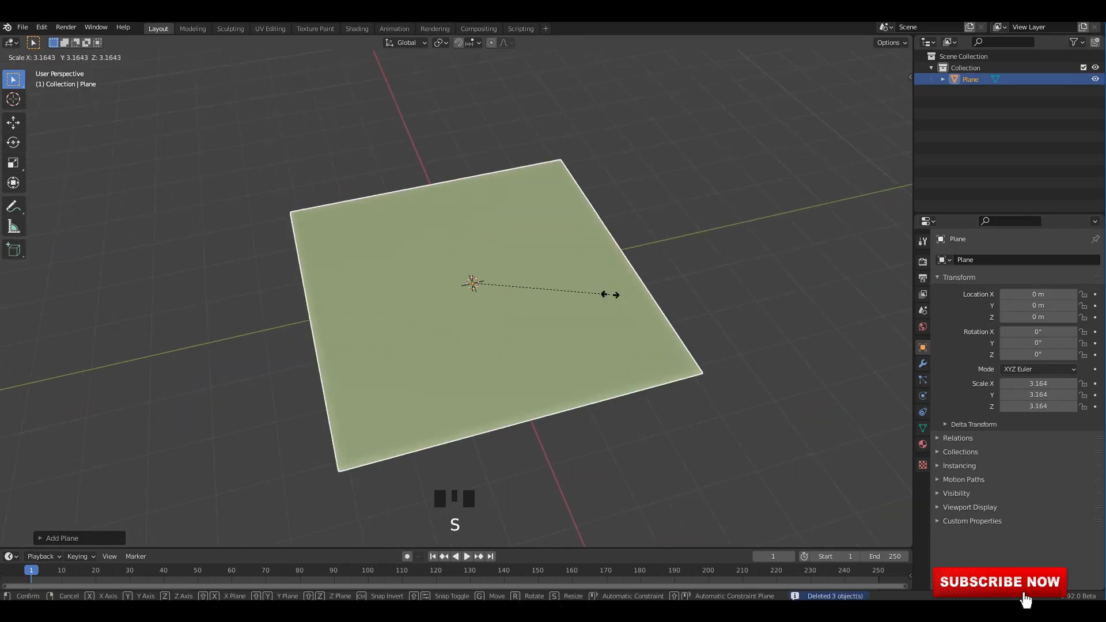
type("10")
key("Return")
scroll(535, 273, "down", 1)
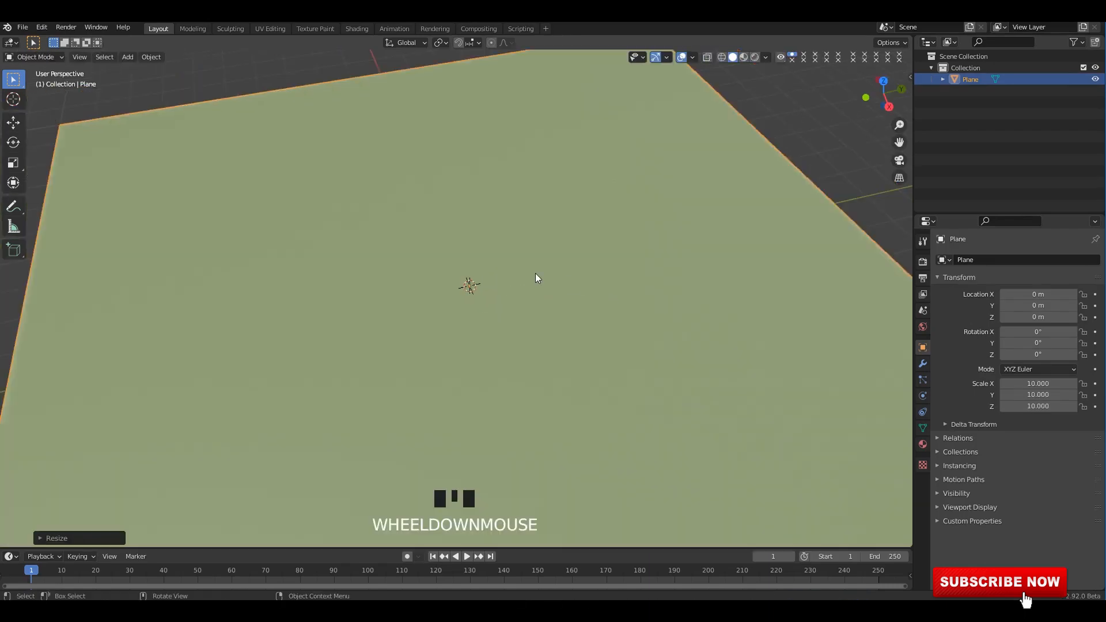
middle_click_drag(534, 273, 428, 267)
Add a Monkey mesh on the ground plane and look at it in the left orthographic view.
scroll(462, 267, "up", 3)
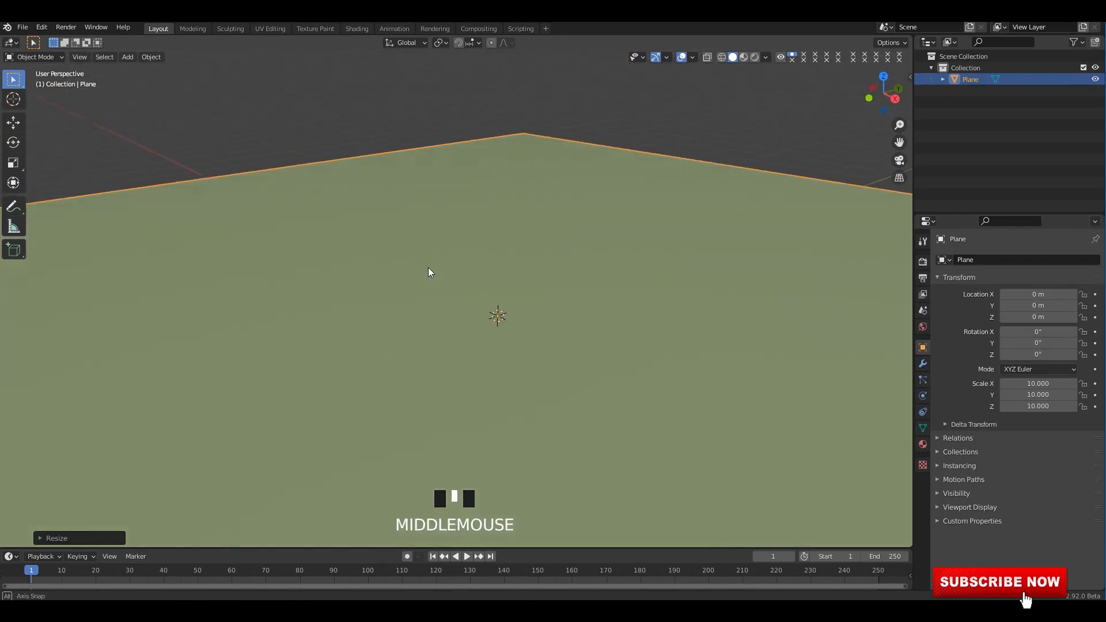
scroll(425, 264, "up", 1)
key("shift+a")
mouse_move(300, 246)
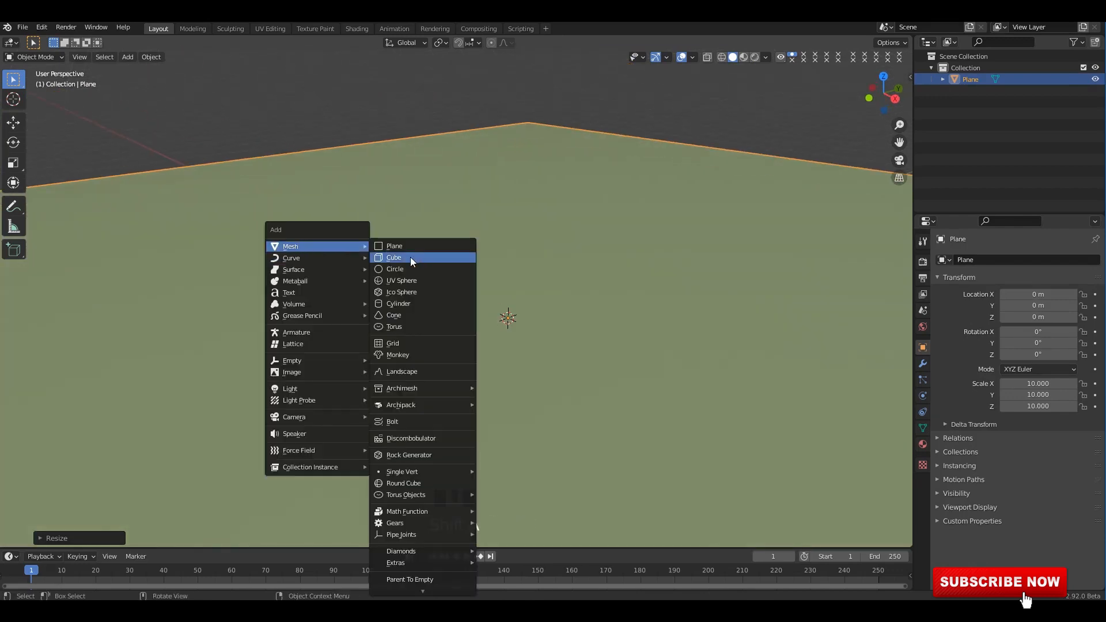
left_click(395, 355)
middle_click_drag(495, 329, 506, 351, "alt")
type("r")
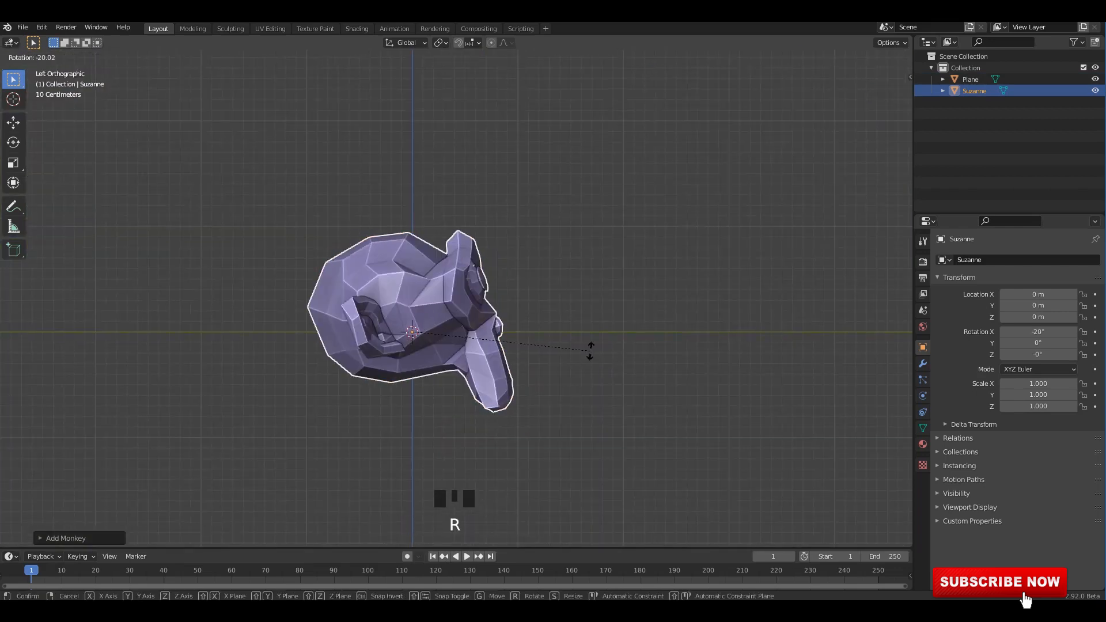
type("90")
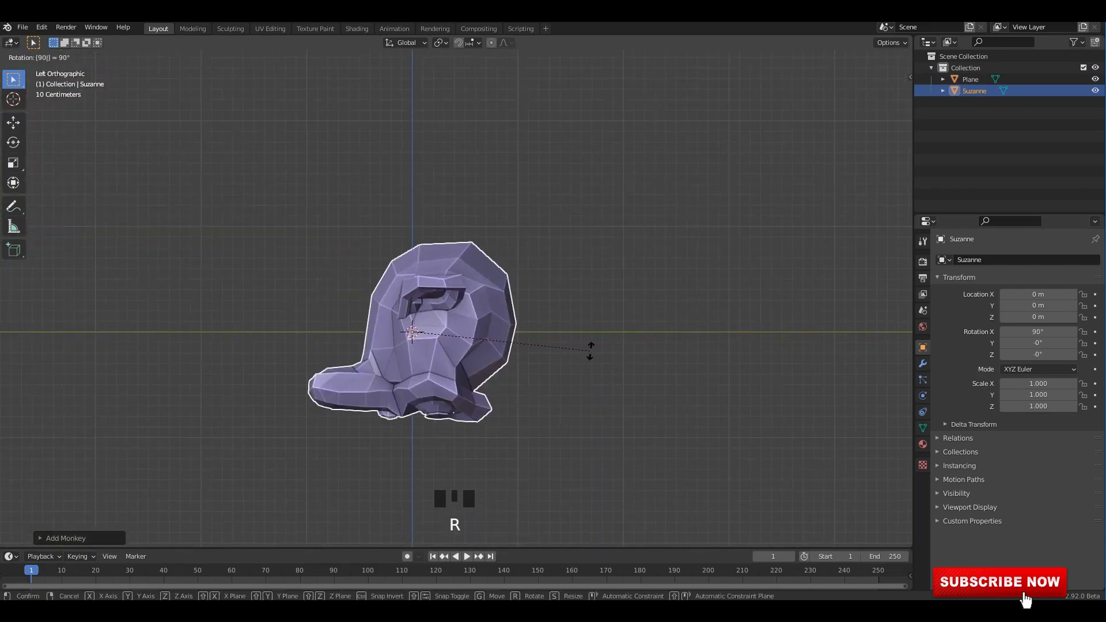
key("Escape")
Tilt the monkey head back to about -32° on the X axis.
key("r")
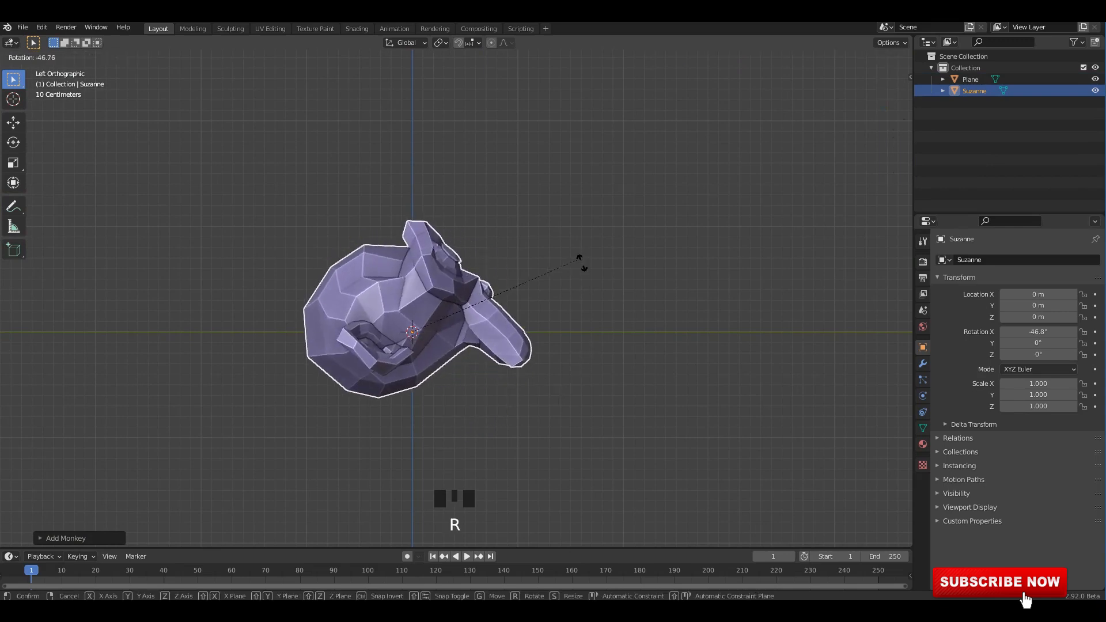
left_click(582, 307)
Give the monkey a level 2 subdivision surface and shade it smooth.
key("ctrl+2")
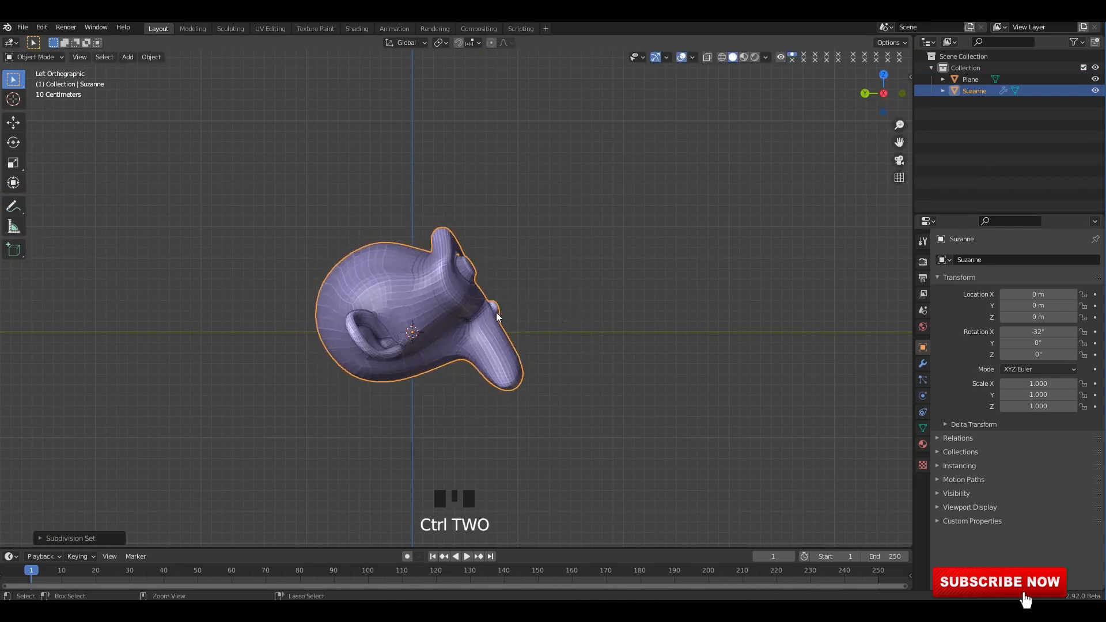
right_click(458, 263)
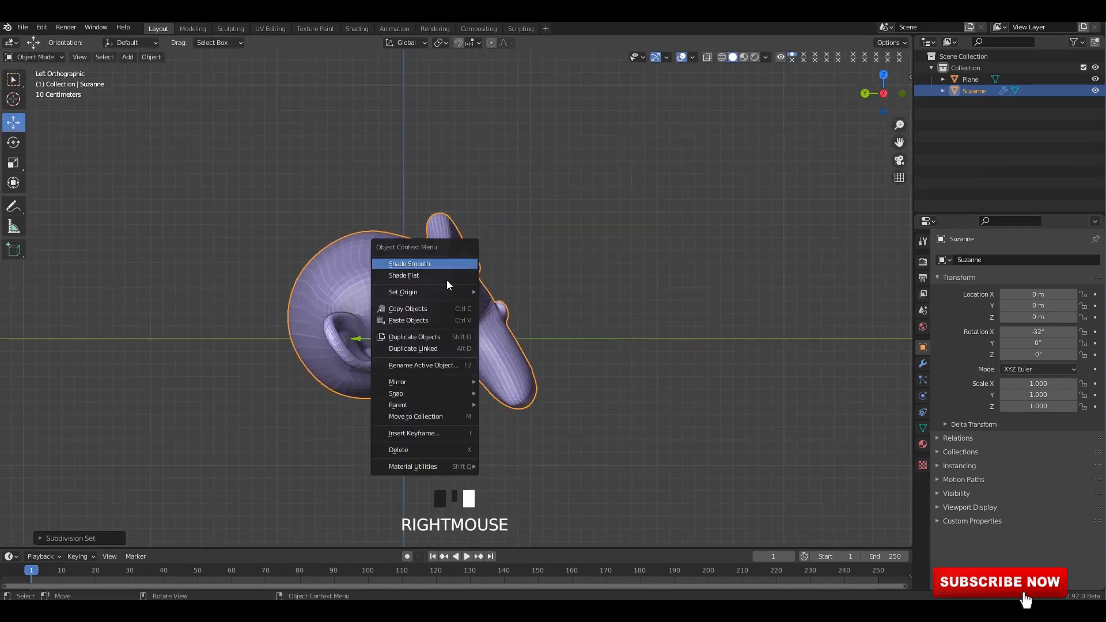
left_click(455, 263)
Raise the monkey to a Z location of about 0.505 m and tilt it to about -37° on X to rest on the ground.
scroll(440, 286, "up", 4)
left_click_drag(386, 293, 397, 188)
middle_click_drag(741, 348, 733, 400, "shift")
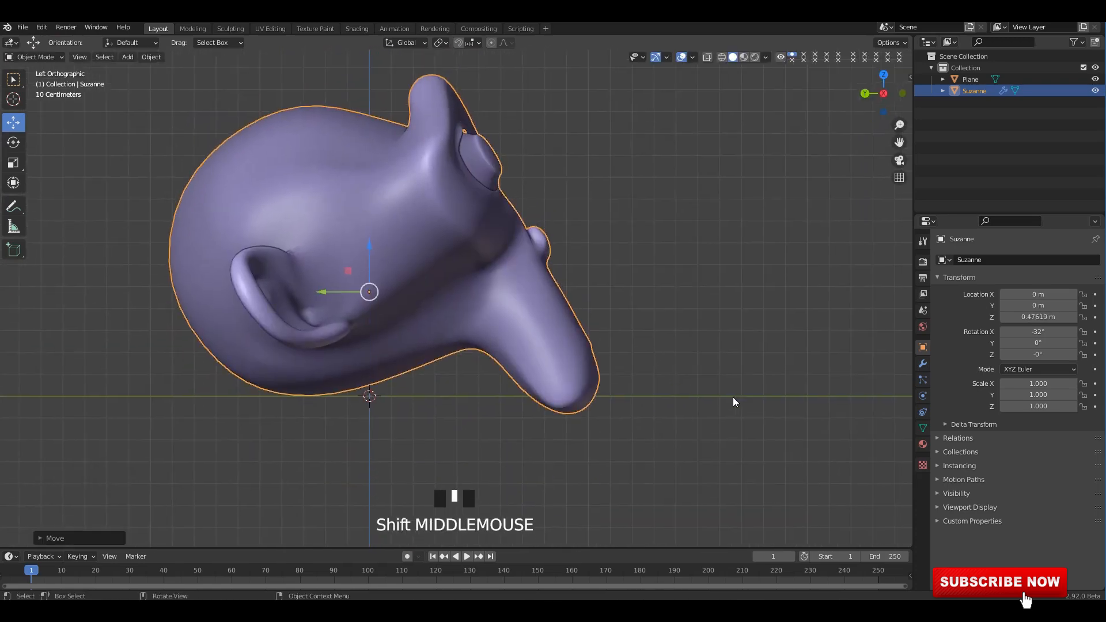
key("r")
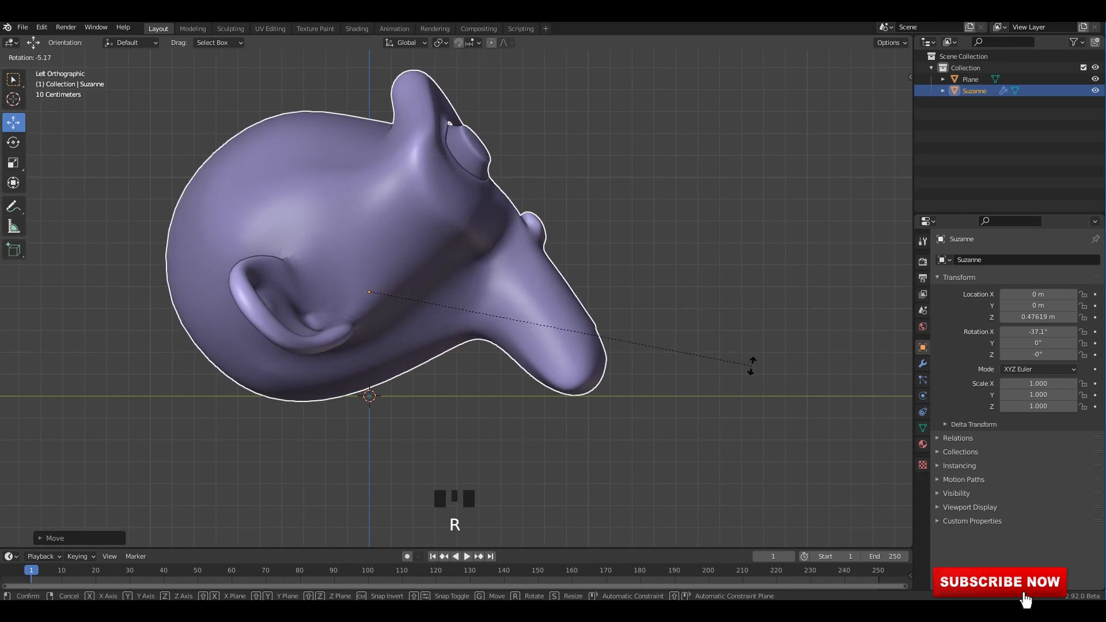
left_click(751, 362)
scroll(406, 251, "up", 2)
mouse_move(356, 253)
left_mouse_down()
mouse_move(352, 221)
mouse_move(351, 238)
left_mouse_up()
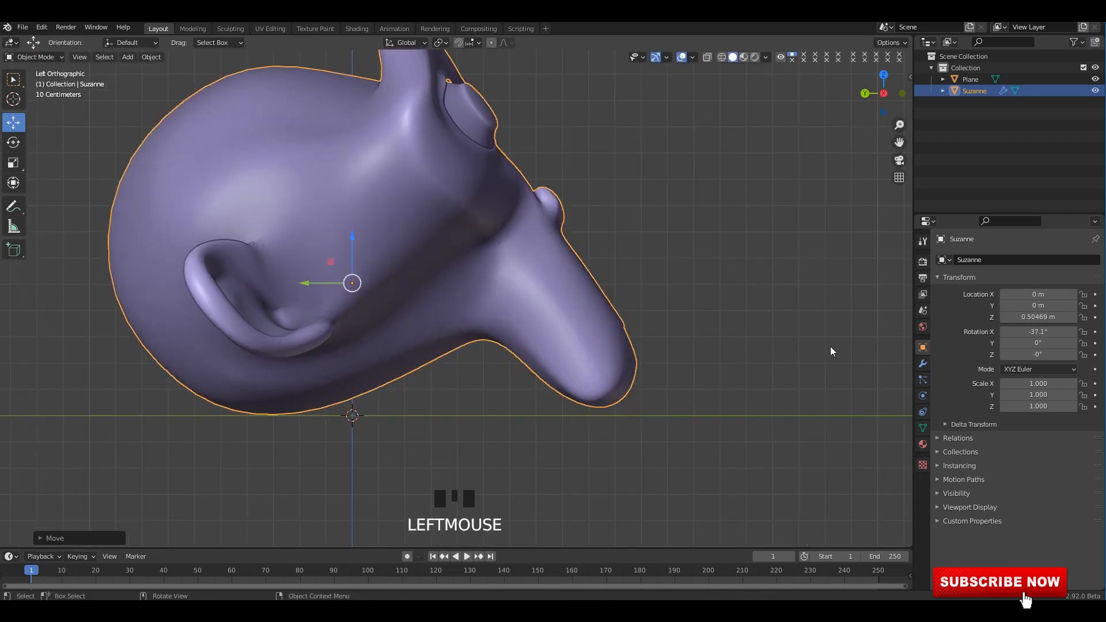
Fine-tune the monkey's resting pose with a tilt of about -36° on X and a Z location of about 0.5 m.
key("r")
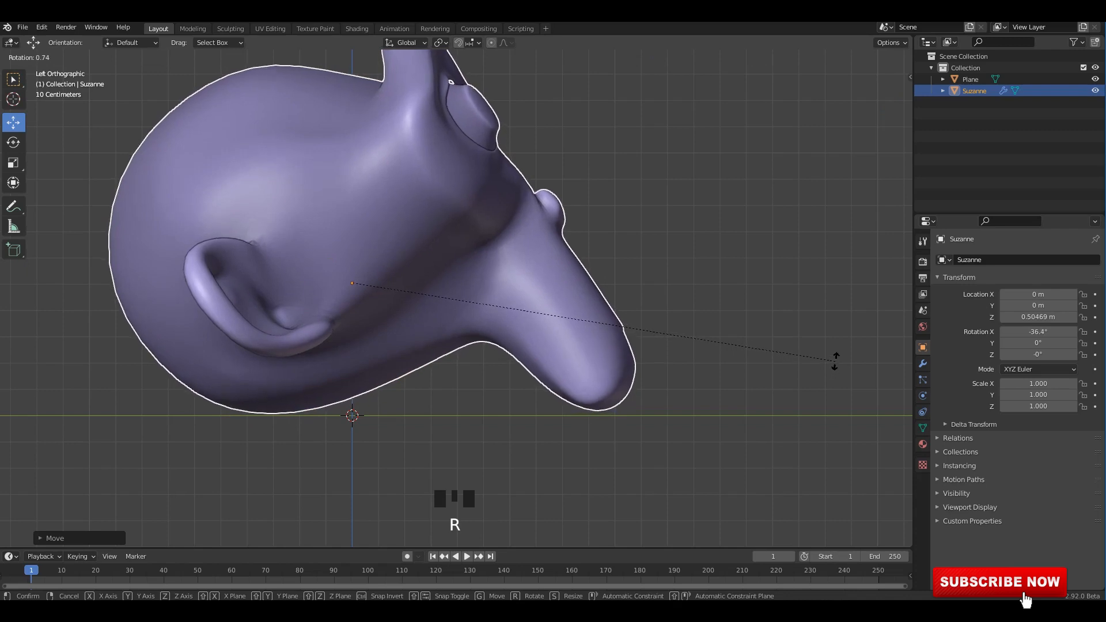
left_click(606, 327)
left_click_drag(350, 239, 350, 241)
key("r")
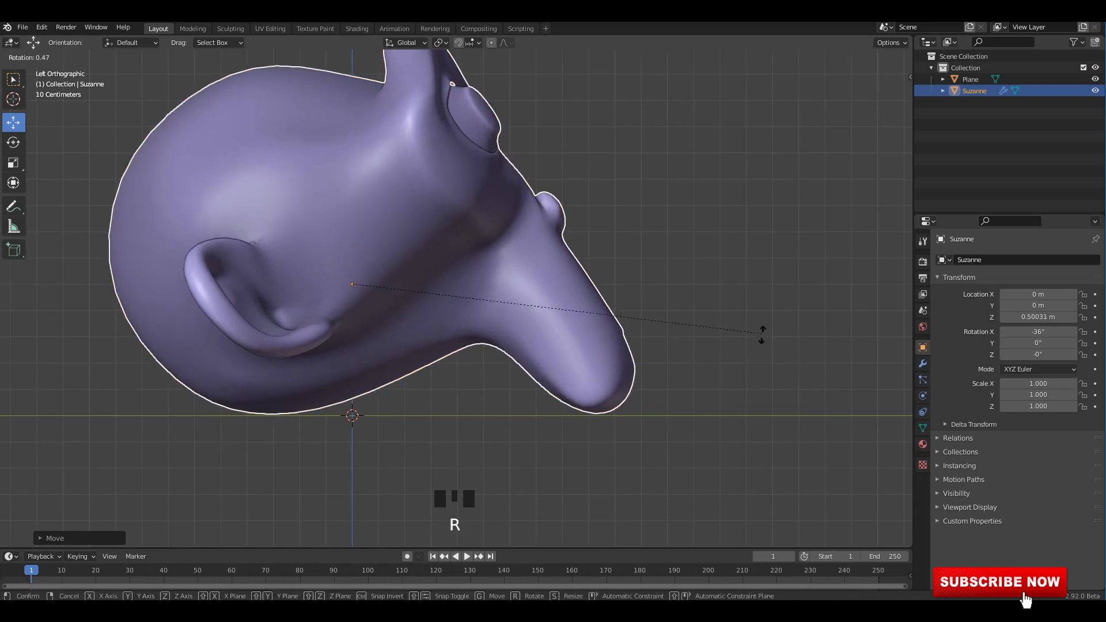
left_click(762, 307)
left_click(762, 302)
Check the monkey's contact with the ground using X-ray, and select the ground plane.
scroll(617, 289, "down", 4)
key("alt+z")
mouse_move(618, 288)
middle_mouse_down()
mouse_move(522, 299)
mouse_move(597, 289)
middle_mouse_up()
key("alt+z")
left_click(597, 288)
middle_click_drag(475, 288, 466, 262)
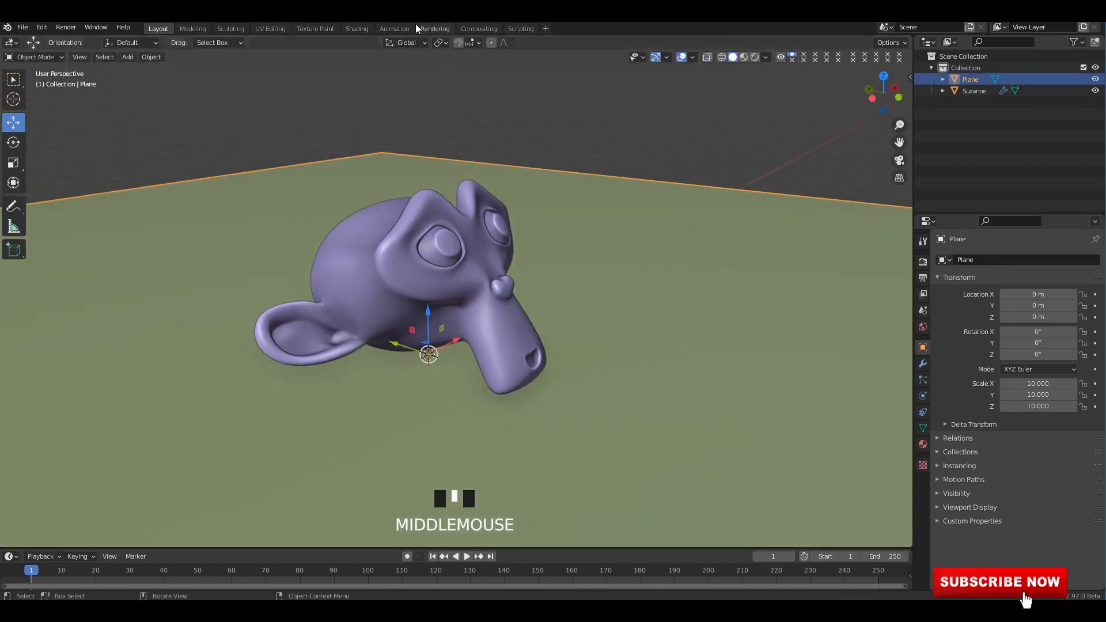
Switch to the Animation workspace and shrink the Dope Sheet to enlarge both 3D viewports.
left_click(395, 29)
middle_click_drag(153, 223, 145, 242)
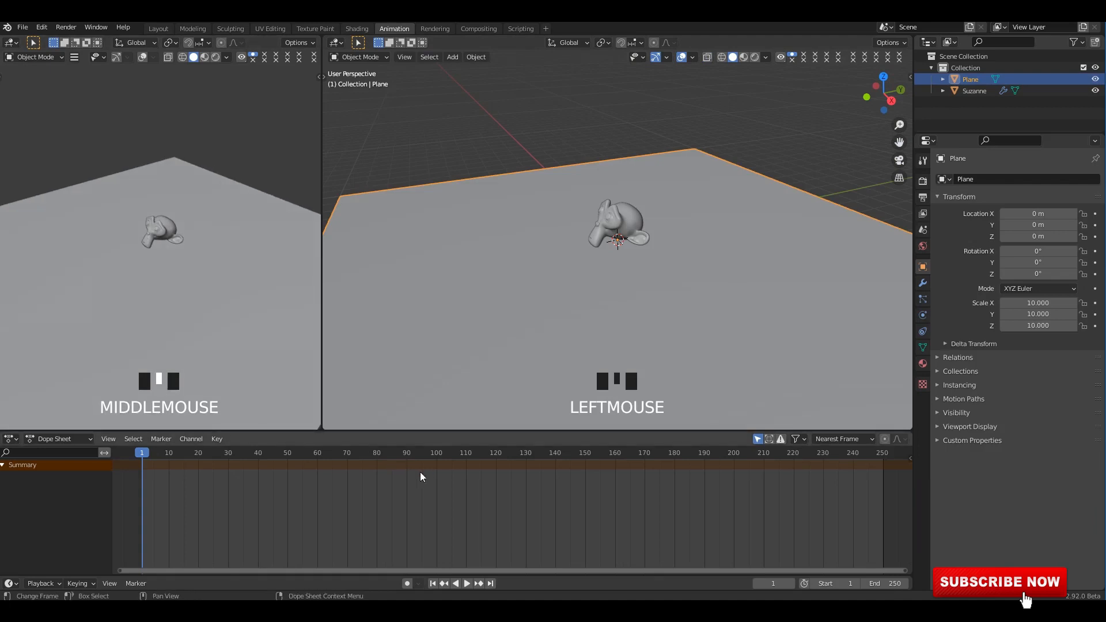
left_click_drag(437, 430, 426, 524)
Frame the monkey closely in the narrow viewport and set that viewport to Material Preview shading.
scroll(59, 237, "up", 4)
scroll(144, 239, "up", 3)
scroll(145, 264, "up", 1)
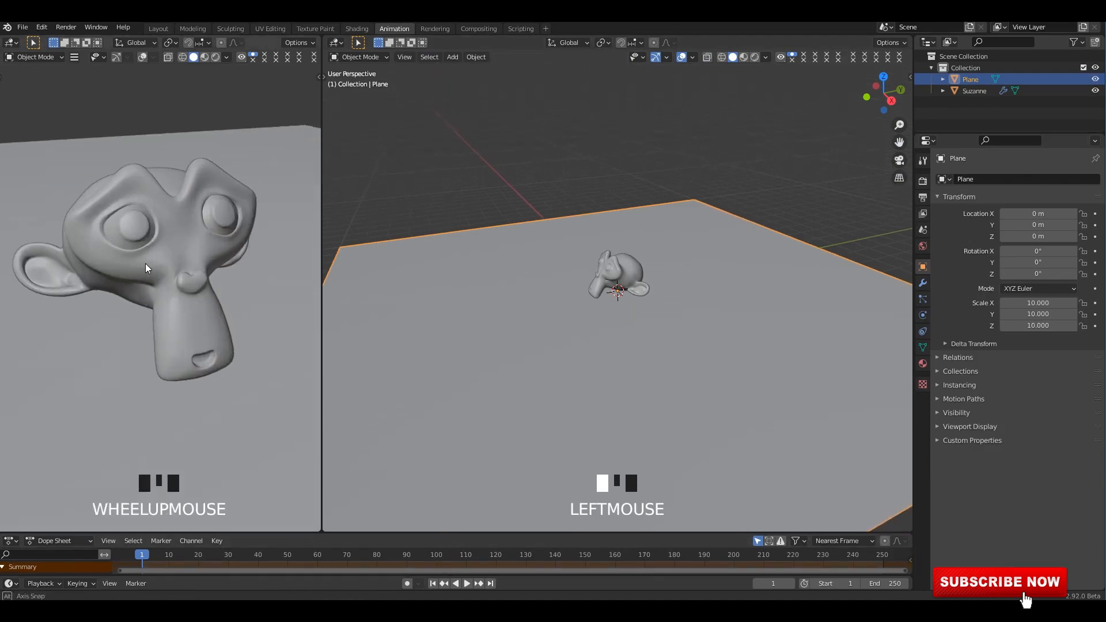
middle_click_drag(145, 263, 156, 248)
left_click(204, 56)
middle_click_drag(193, 122, 158, 219, "shift")
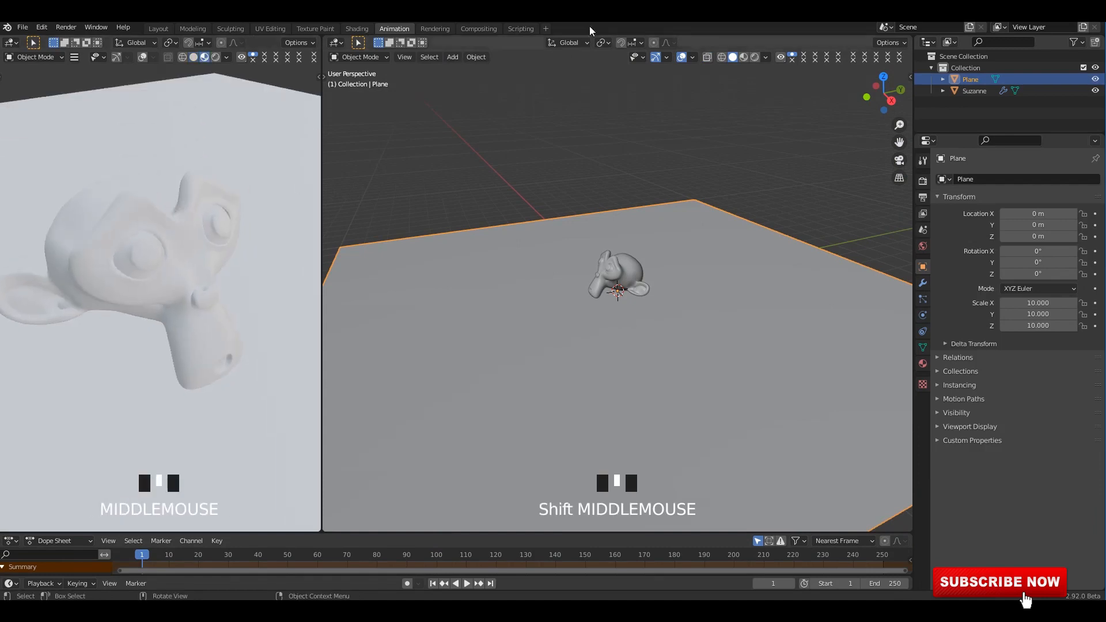
left_click(336, 42)
scroll(520, 257, "down", 2)
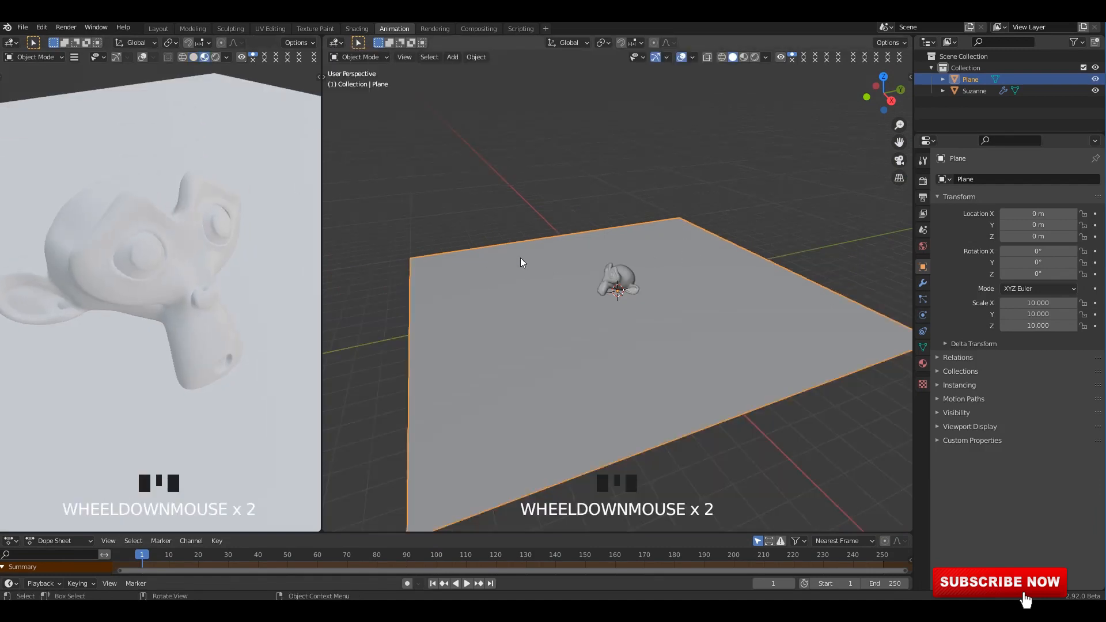
scroll(550, 259, "up", 2)
middle_click_drag(550, 260, 876, 247)
Change the scene's render engine to Cycles.
left_click(922, 182)
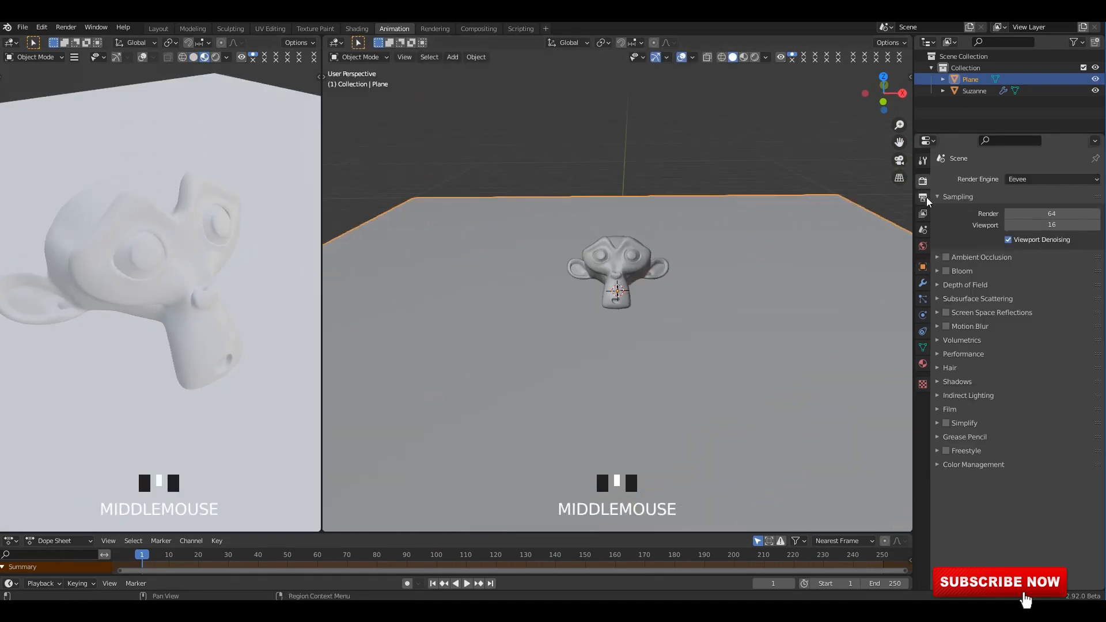
left_click(1030, 182)
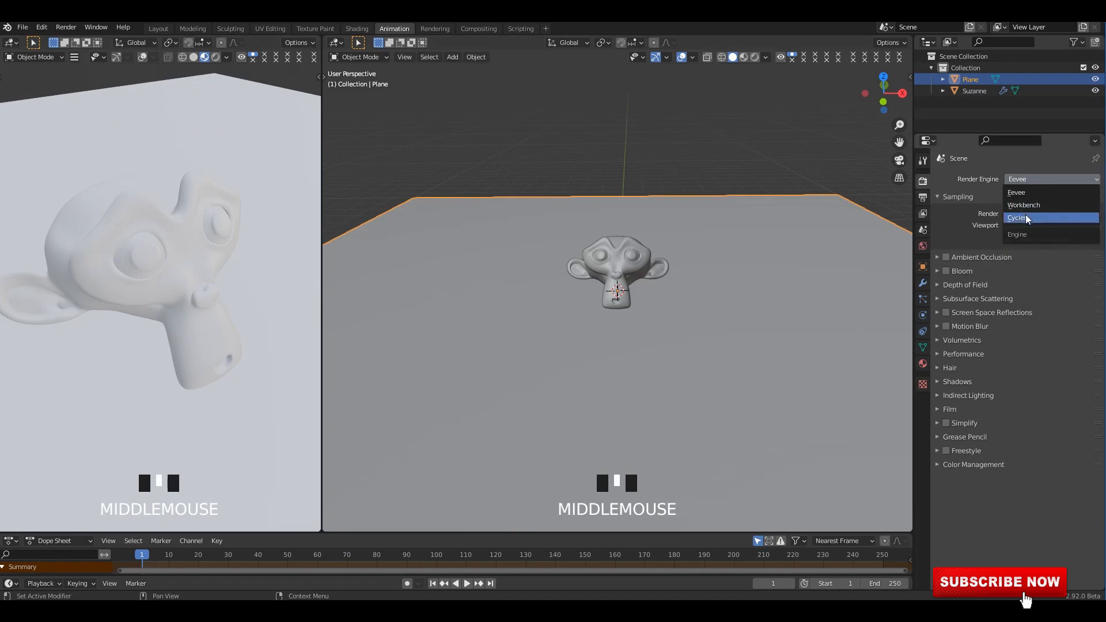
left_click(1025, 215)
middle_click_drag(202, 230, 237, 70)
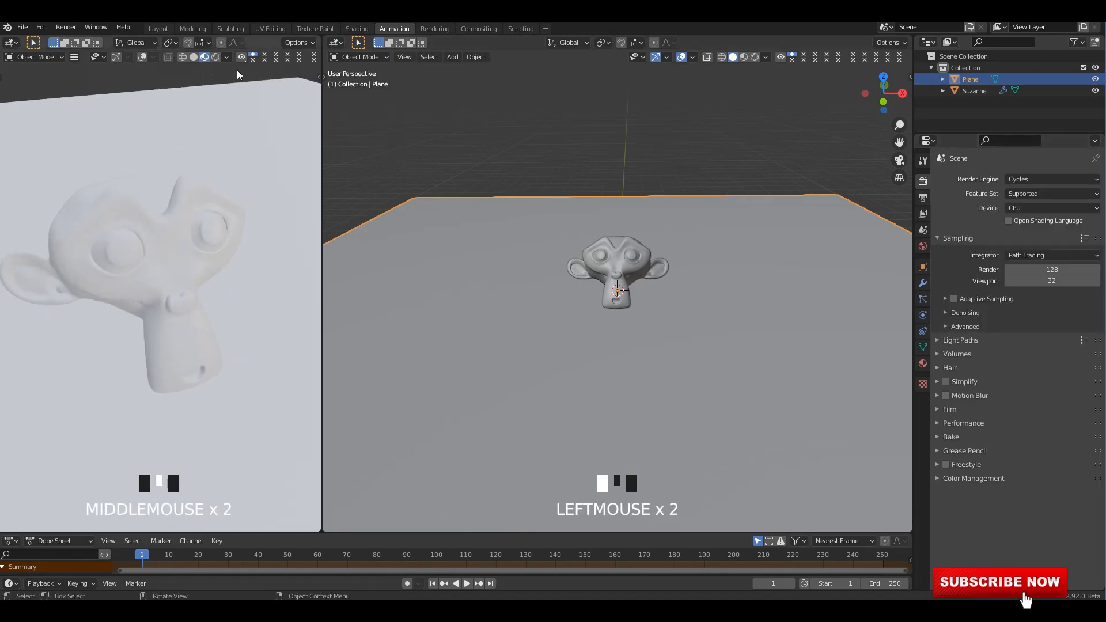
Set the narrow viewport to Rendered shading and add an area light to the scene.
left_click(216, 56)
middle_click(216, 231)
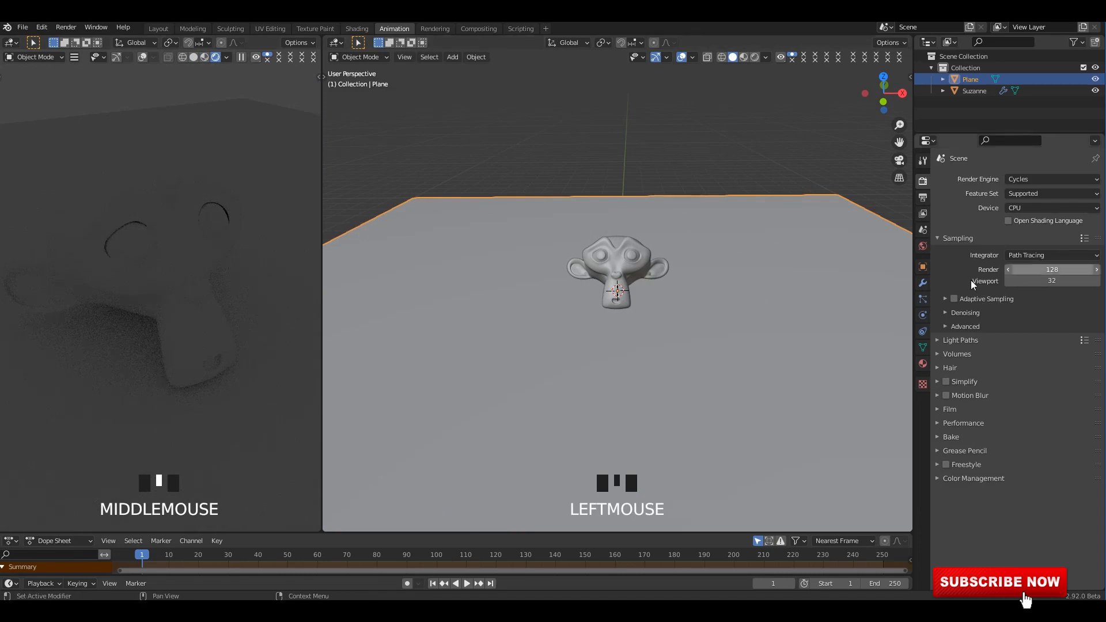
scroll(587, 238, "down", 2)
middle_click_drag(588, 238, 515, 198, "shift")
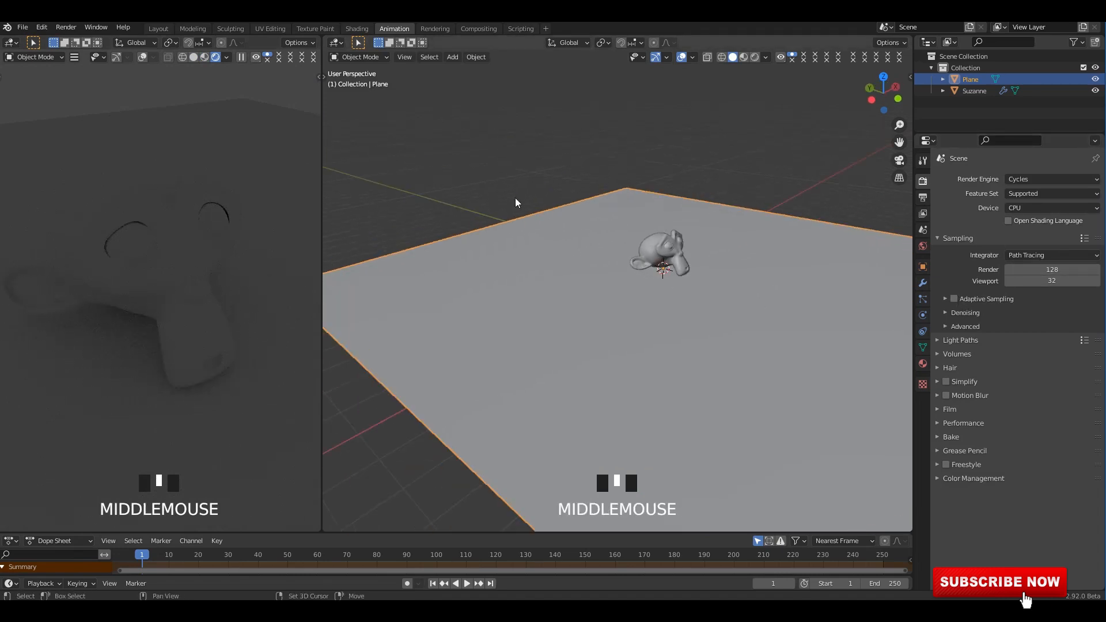
key("shift+a")
mouse_move(468, 341)
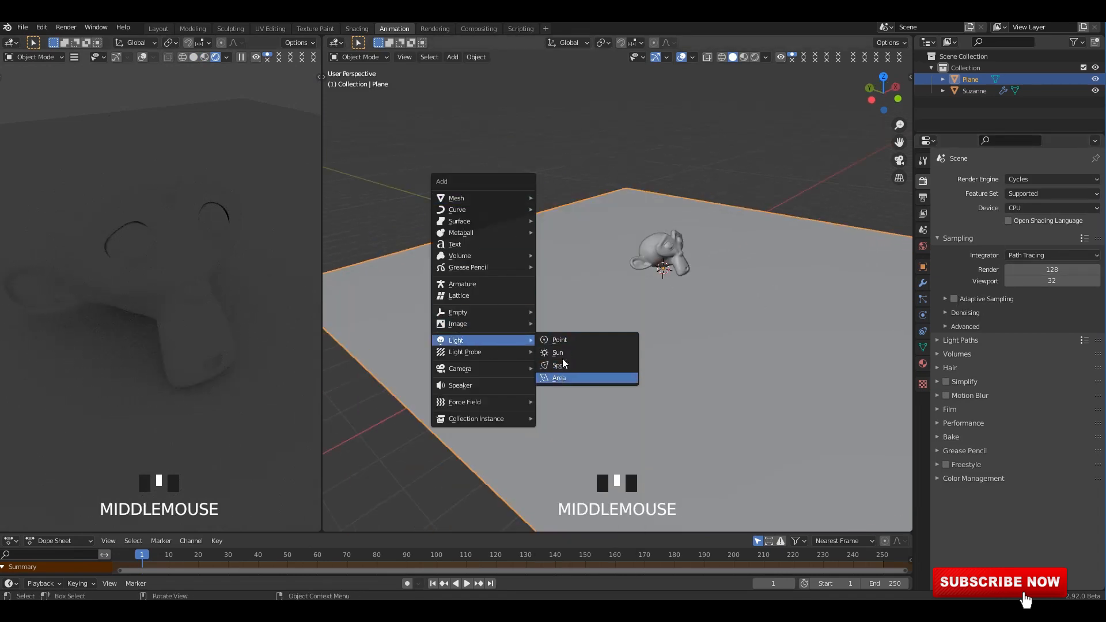
left_click(559, 377)
In side view, move the area light above and in front of the monkey and rotate it to aim at the head.
middle_click_drag(671, 273, 558, 394, "alt")
key("g")
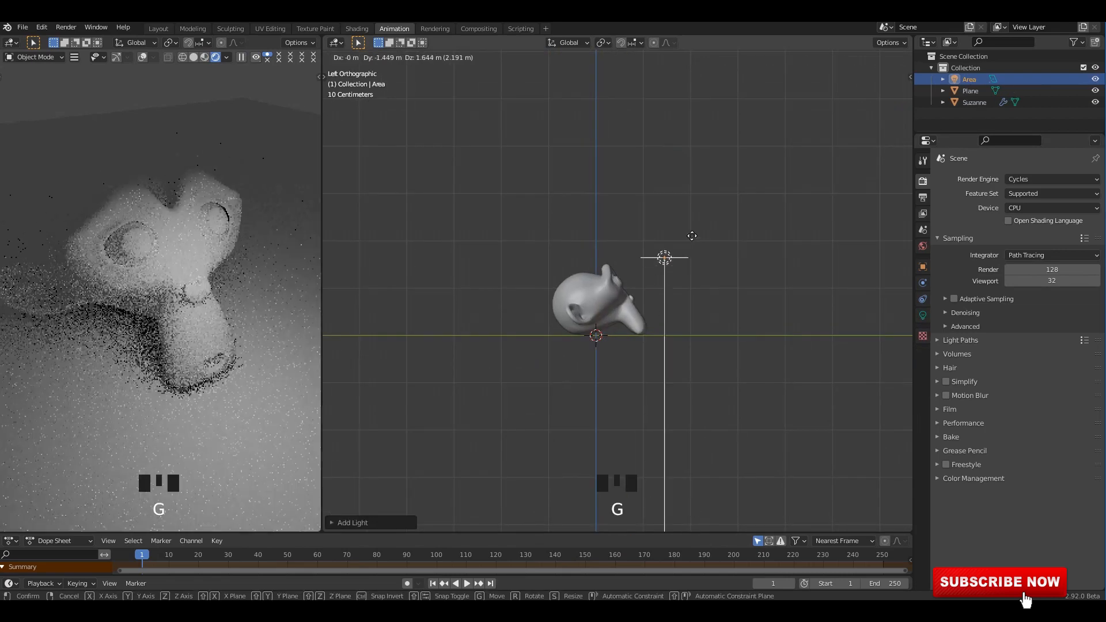
left_click(737, 198)
key("s")
right_click(720, 295)
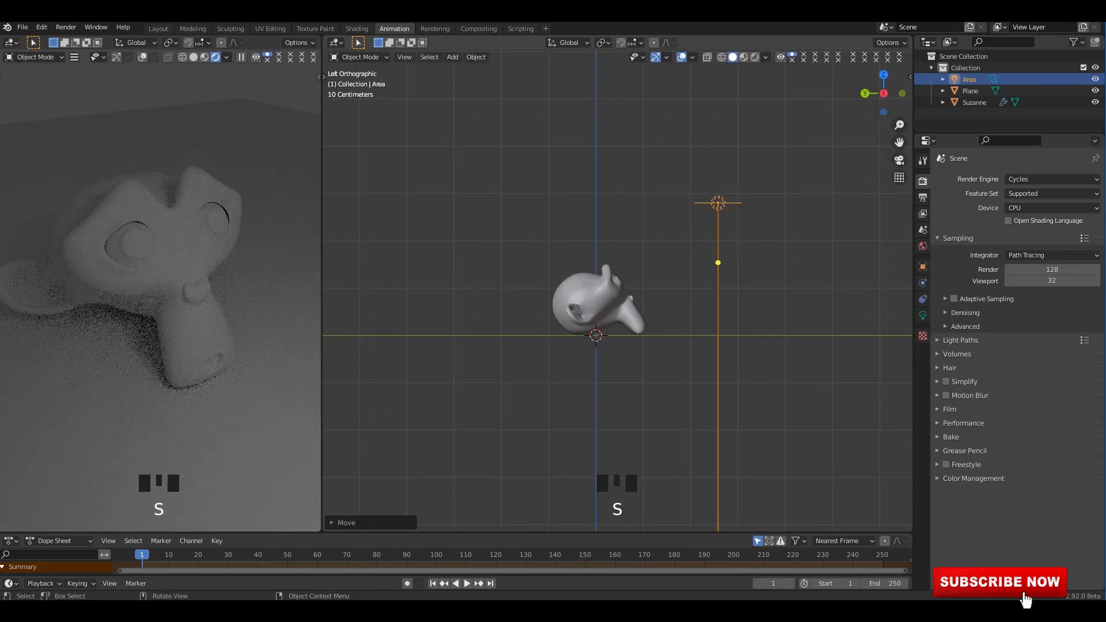
key("r")
left_click(707, 312)
Set the area light's power to 50 W.
left_click(923, 315)
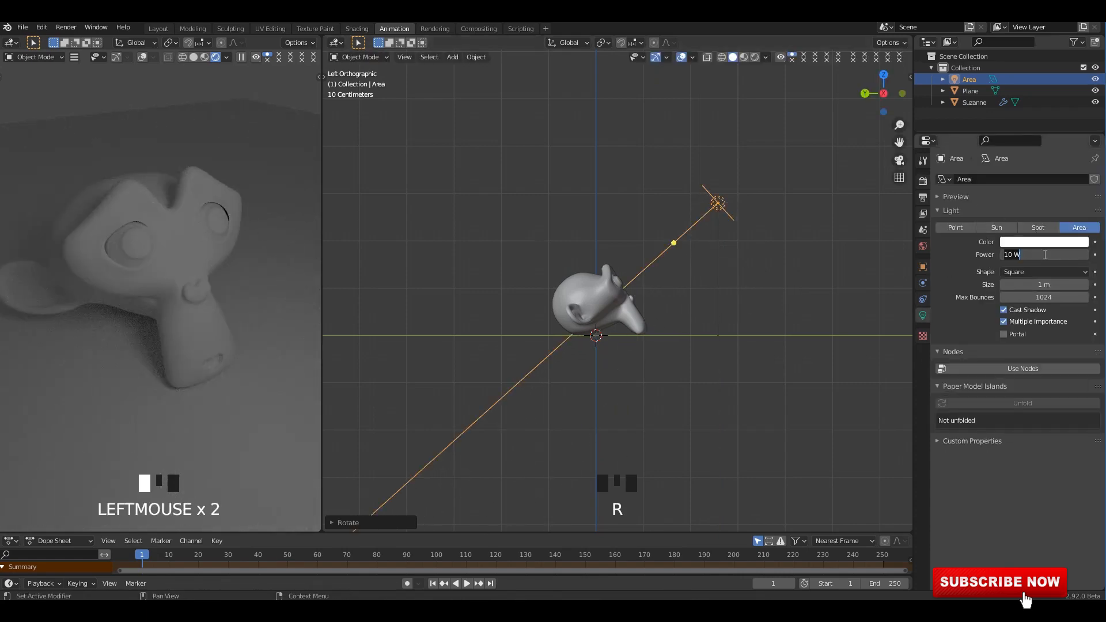
type("100")
key("Return")
left_click(1045, 255)
type("50")
key("Return")
In top view, move the area light diagonally in front of the monkey, rotate it towards the face and enlarge it.
middle_click_drag(755, 316, 699, 357, "alt")
scroll(700, 357, "up", 2)
key("g")
key("r")
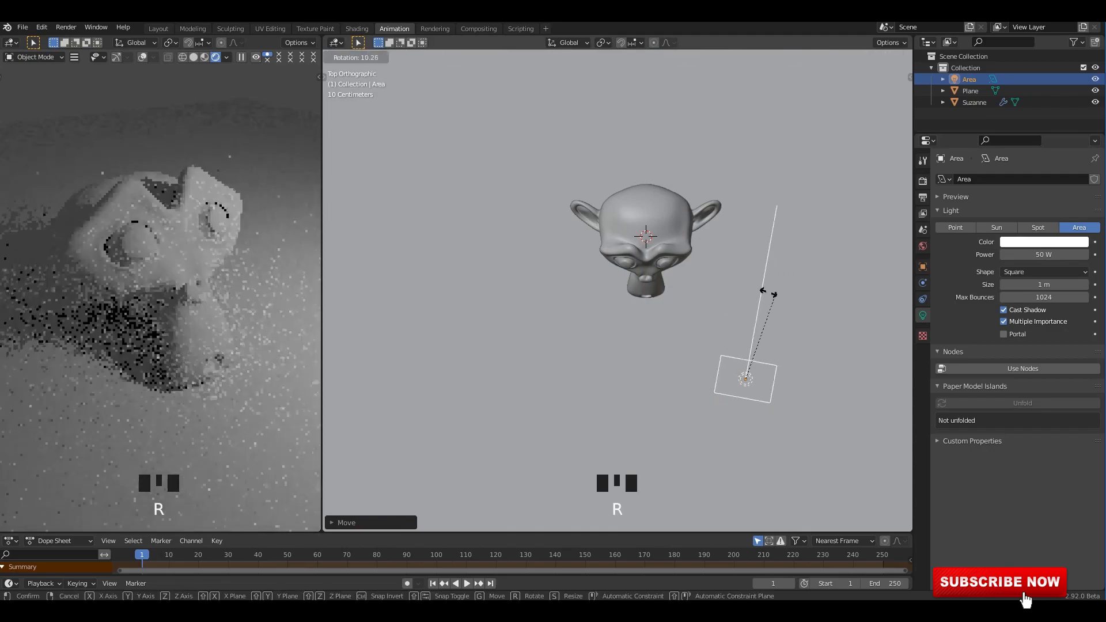
left_click(654, 296)
key("s")
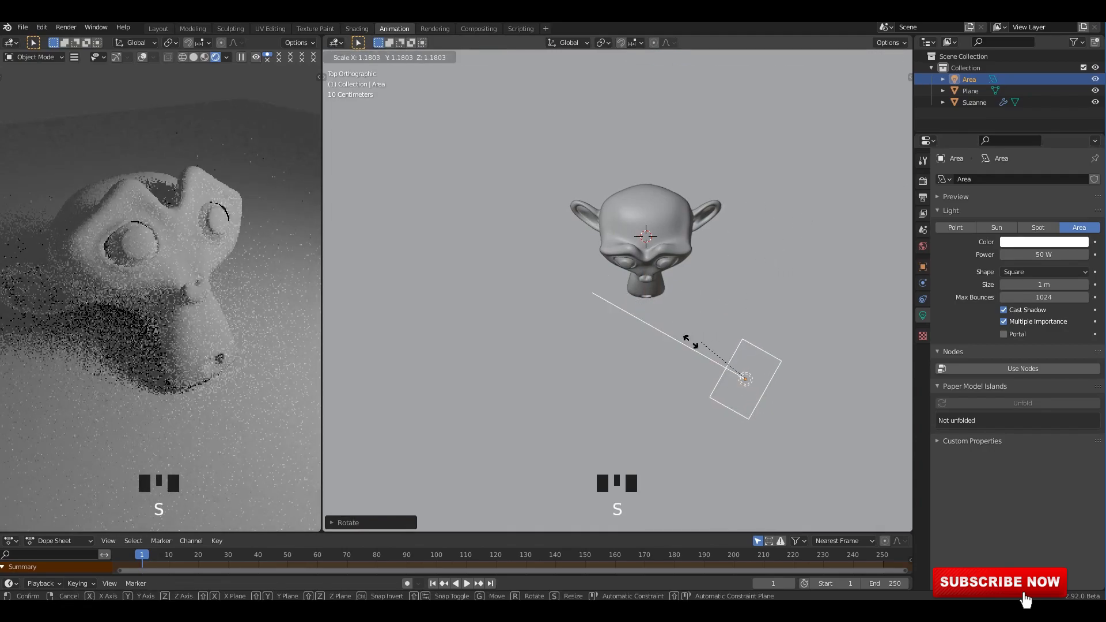
key("g")
left_click(819, 321)
Duplicate the area light to the opposite side of the monkey and rotate the copy to aim at the face.
key("shift+d")
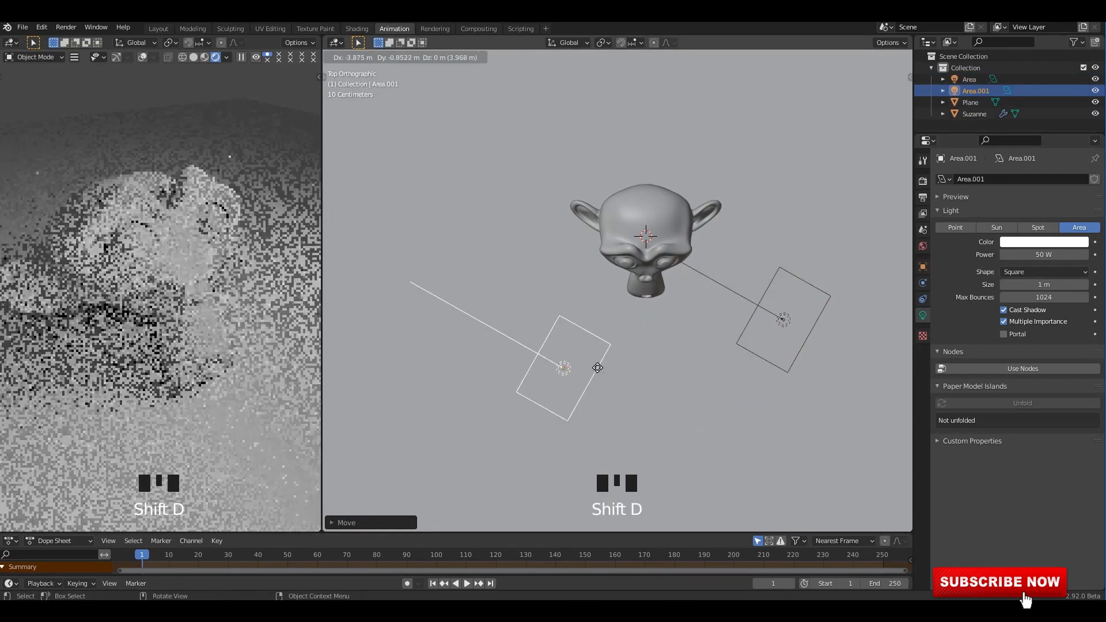
left_click(563, 369)
key("r")
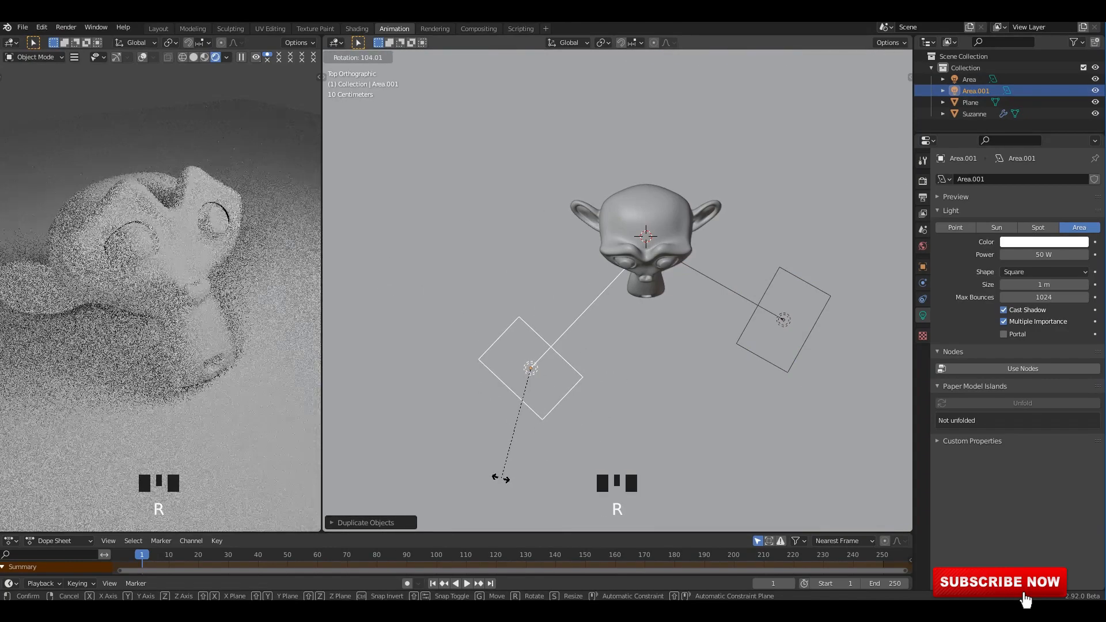
left_click(506, 474)
key("g")
left_click(489, 458)
Add a camera and align it to a close three-quarter view of the monkey.
middle_click_drag(460, 323, 492, 268)
middle_click_drag(493, 268, 517, 266, "shift")
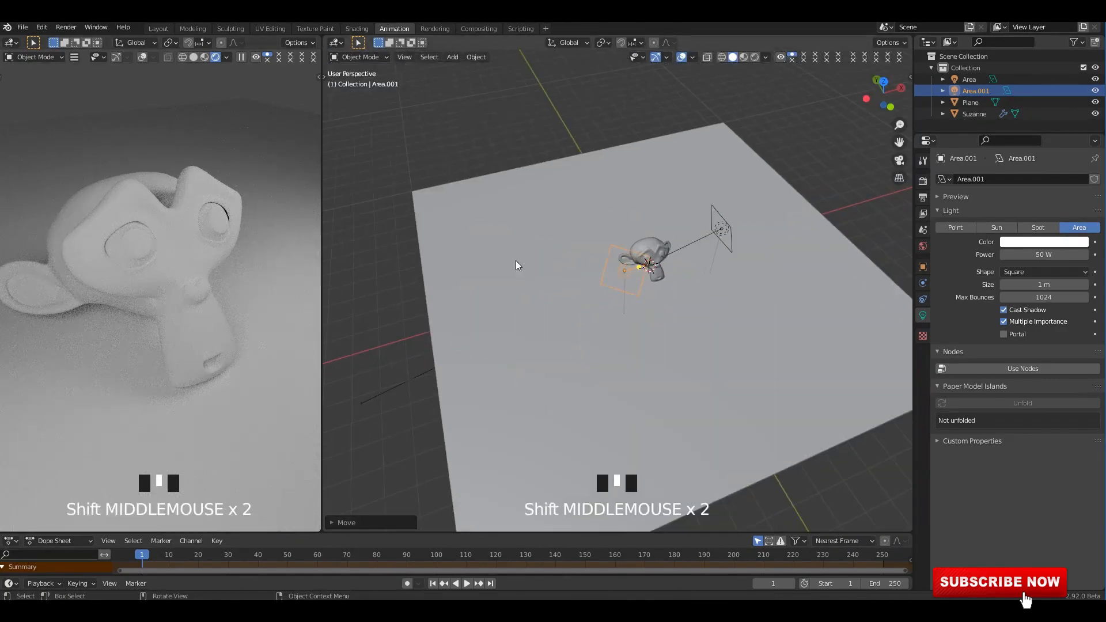
key("shift+a")
left_click(506, 305)
scroll(677, 282, "up", 3)
scroll(628, 299, "down", 2)
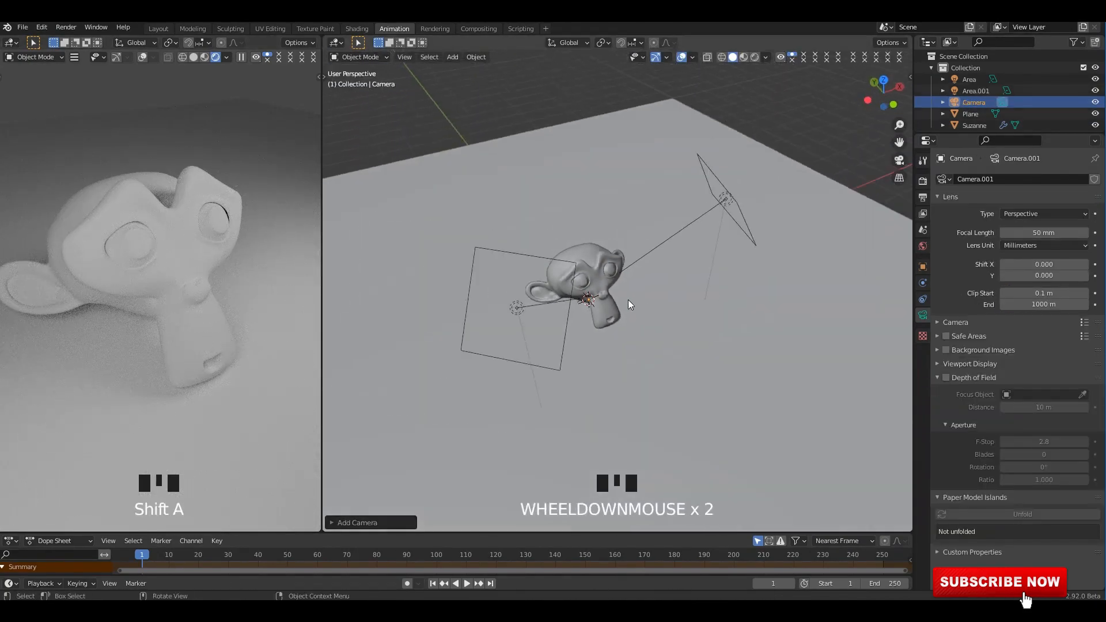
middle_click_drag(628, 300, 654, 299, "shift")
scroll(668, 296, "up", 4)
key("ctrl+alt+KP_0")
scroll(654, 299, "up", 3)
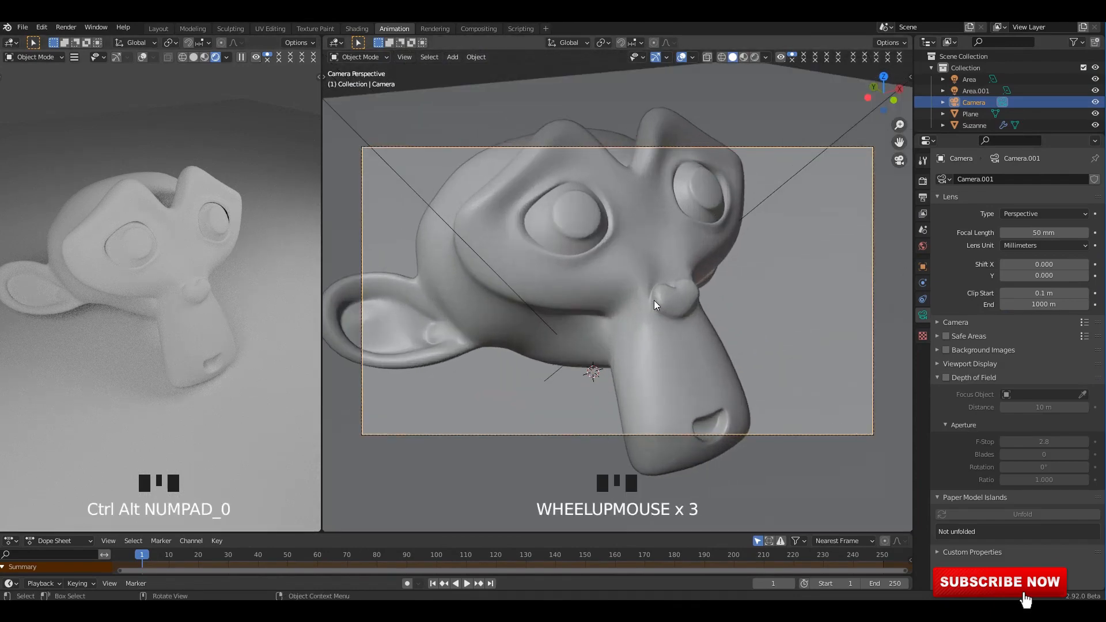
Lock the camera to the view and reframe so the whole monkey fits inside the camera frame.
key("n")
left_click(905, 127)
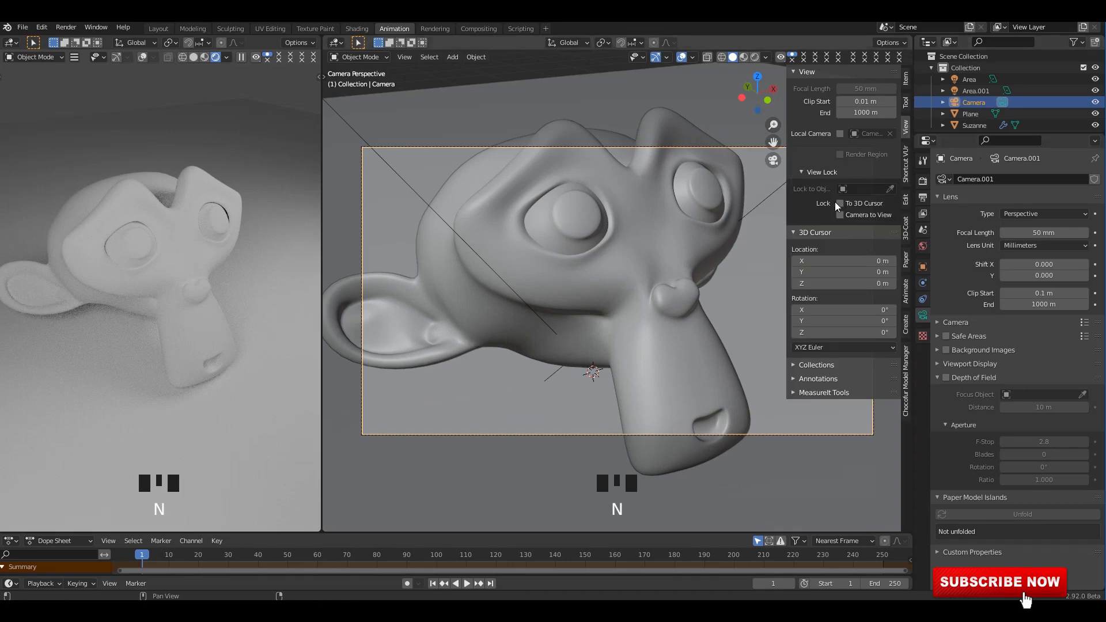
left_click(841, 214)
middle_click_drag(616, 275, 665, 306, "ctrl")
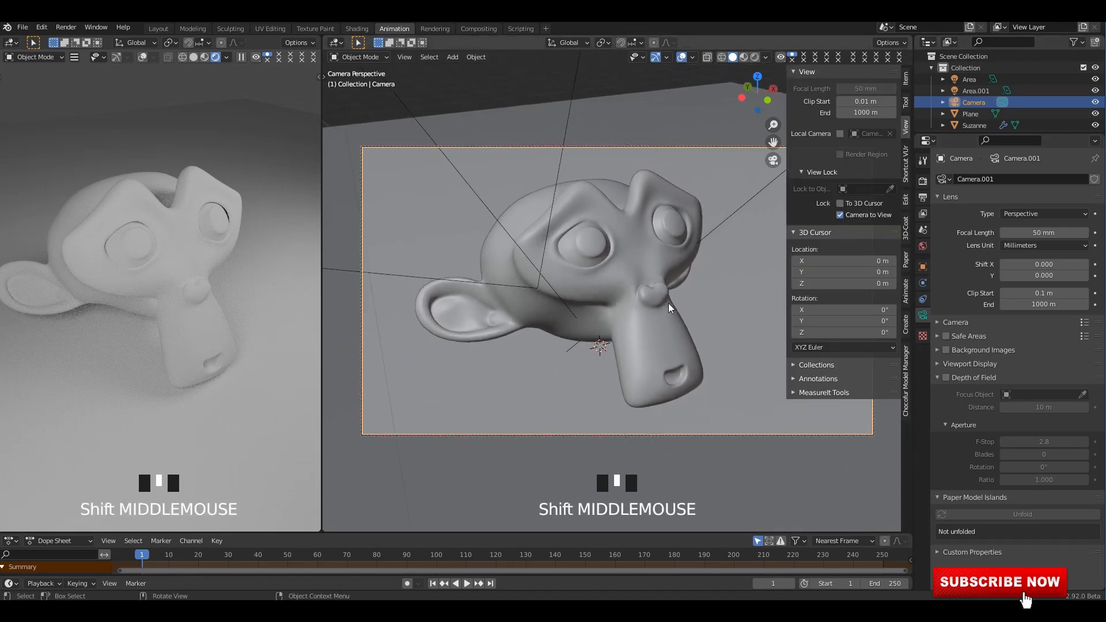
key("n")
Isolate the ground plane in the wide viewport and show the camera view in the narrow Rendered viewport.
left_click(777, 298)
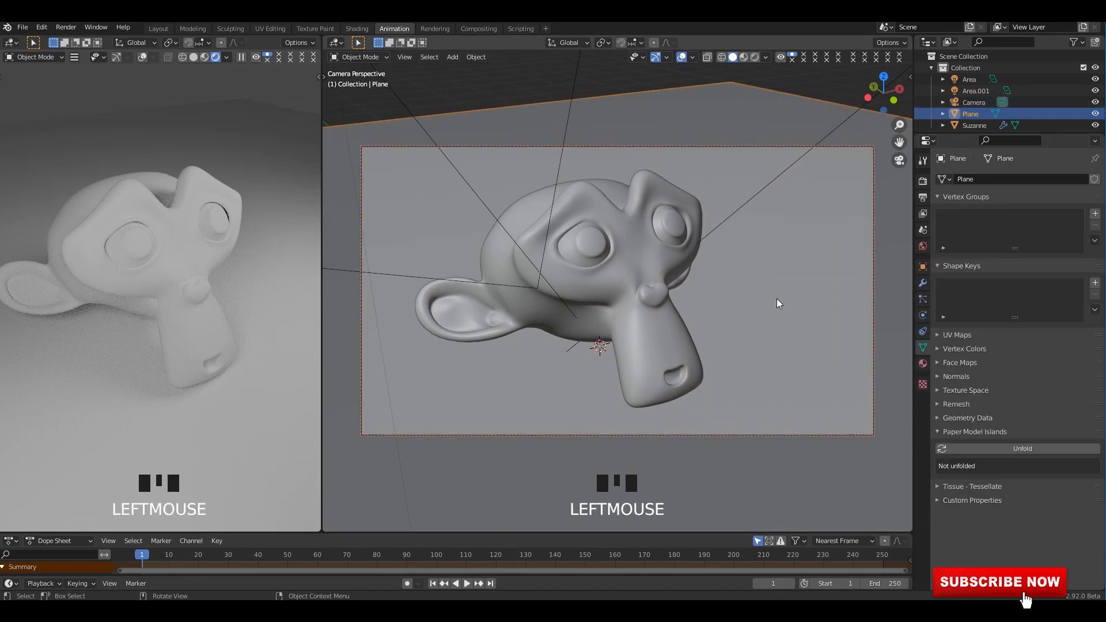
key("slash")
left_click(258, 294)
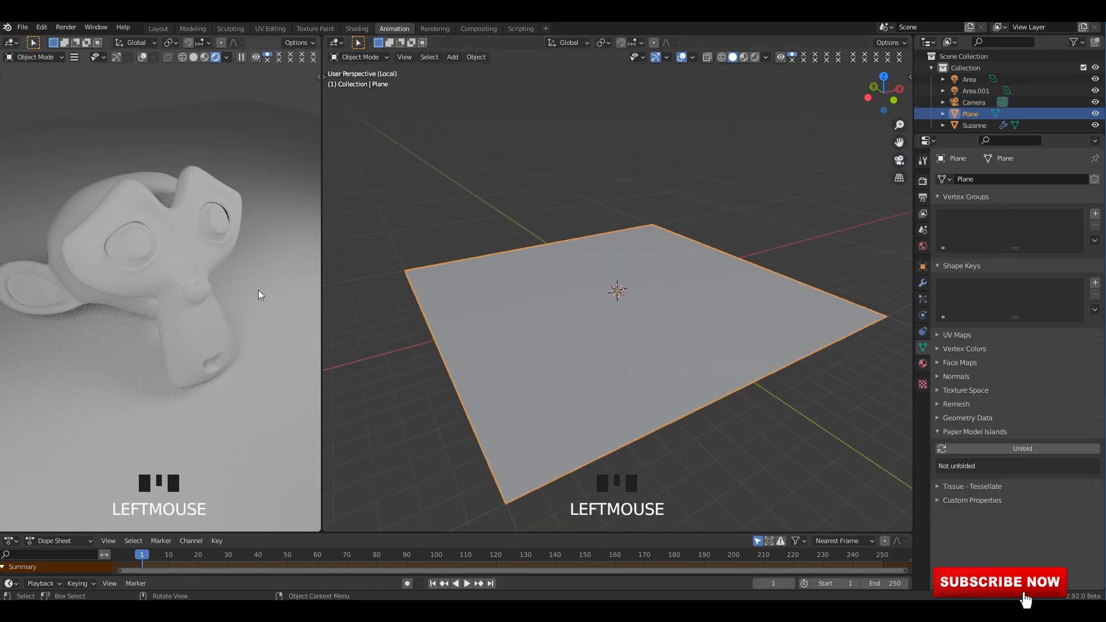
key("KP_0")
scroll(140, 286, "down", 2)
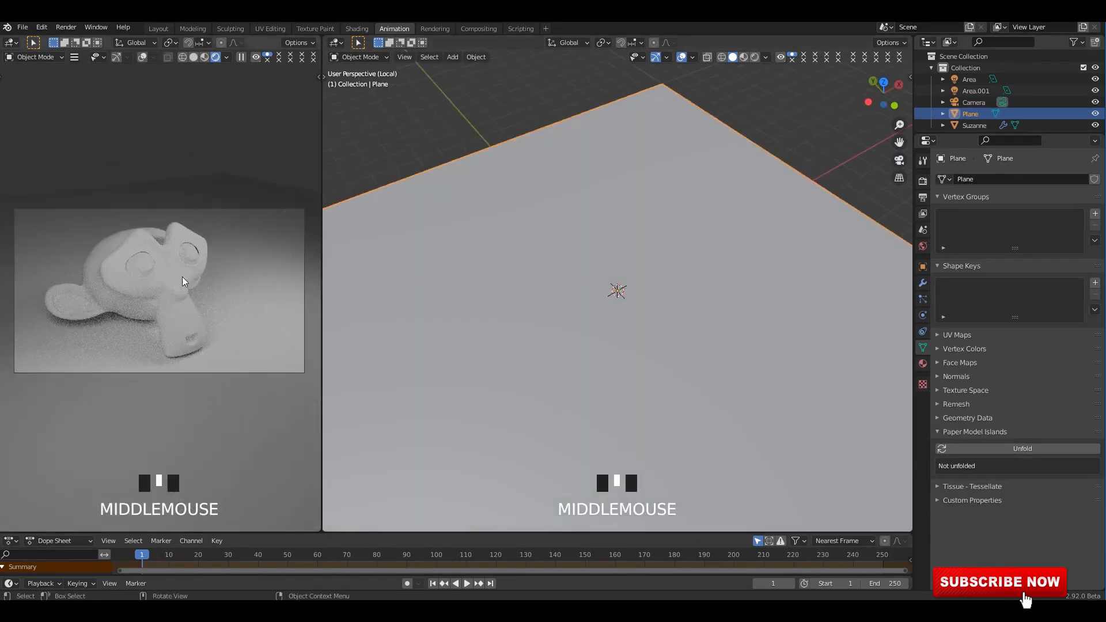
left_click(73, 30)
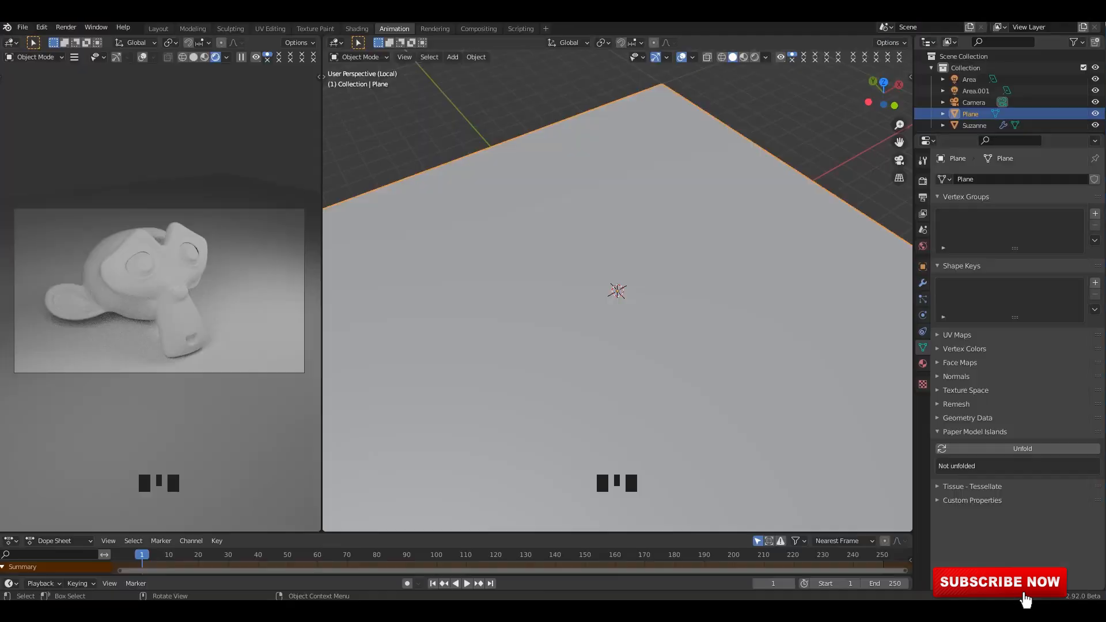
Exit local view, return the wide viewport to the camera view and fine-tune the camera's framing of the monkey.
scroll(659, 252, "down", 3)
scroll(723, 254, "up", 3)
middle_click_drag(724, 257, 666, 241)
key("slash")
key("KP_0")
middle_click_drag(206, 271, 206, 278, "ctrl")
middle_click_drag(610, 281, 636, 300)
Switch to the Shading workspace and create a new material for the ground plane.
left_click(357, 29)
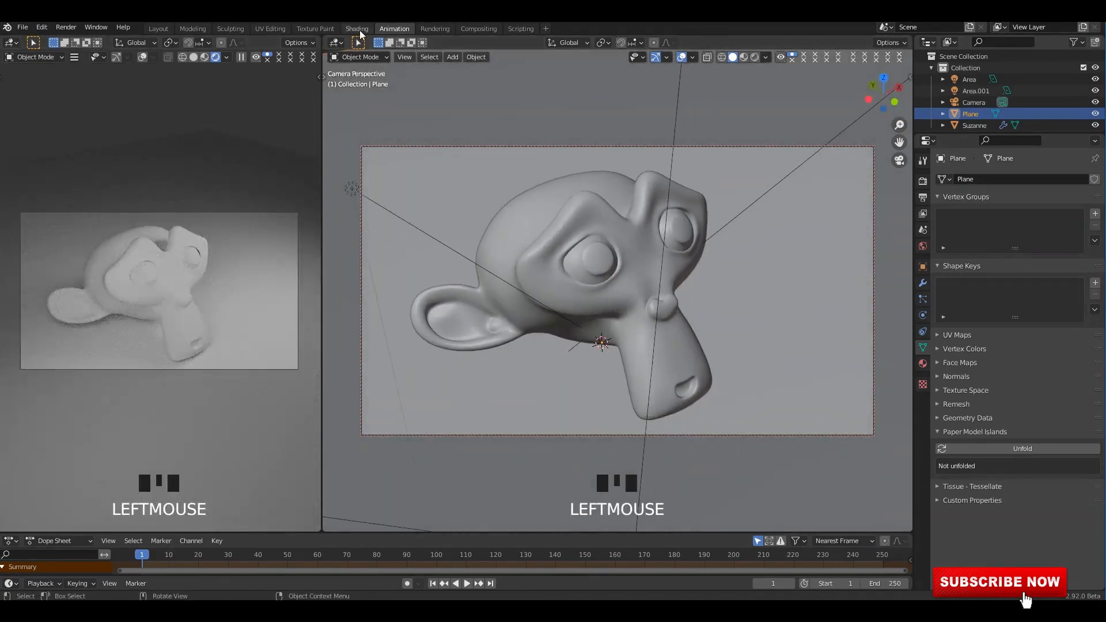
left_click(596, 177)
scroll(634, 167, "up", 9)
left_click(565, 358)
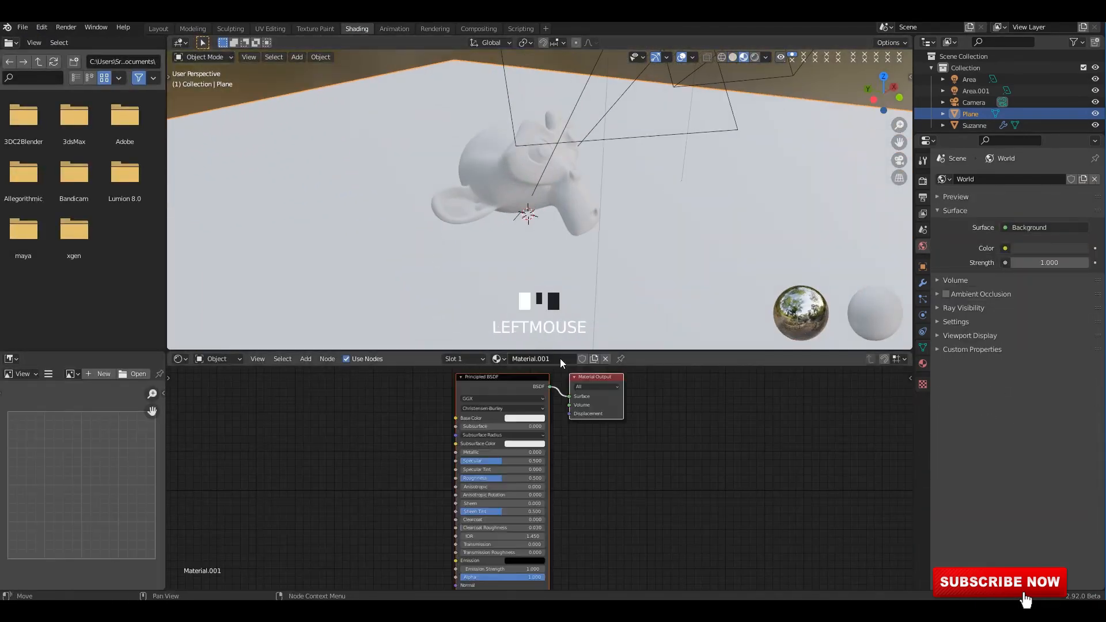
Add an Ambient Occlusion node to the ground plane's material, well clear of the Principled BSDF inputs.
scroll(627, 473, "up", 3)
scroll(484, 460, "down", 1)
middle_click_drag(441, 403, 512, 451)
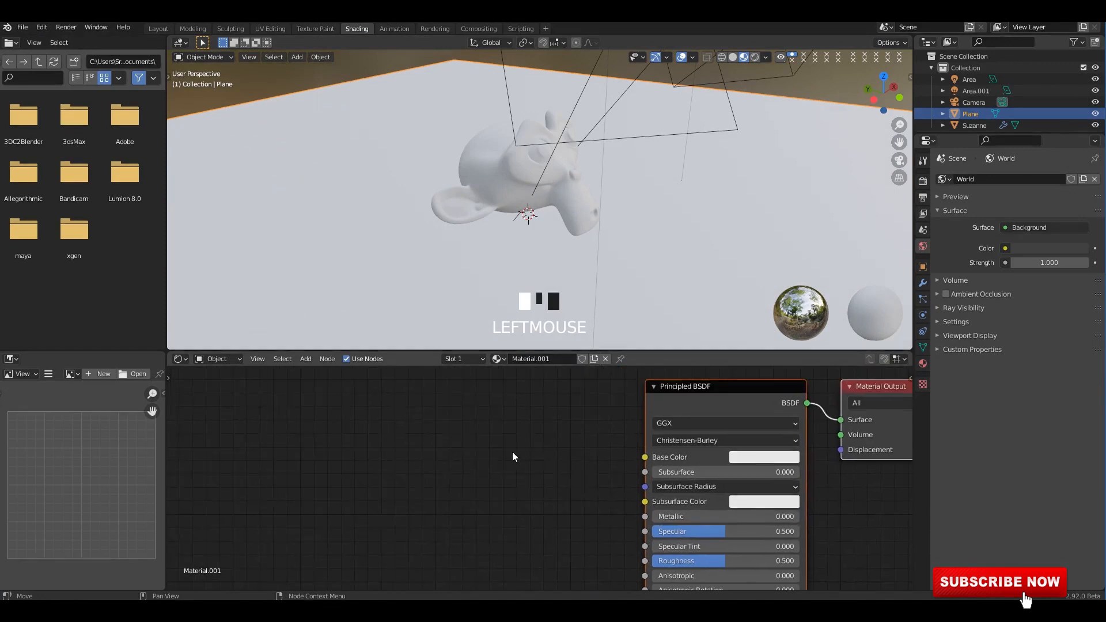
key("shift+a")
left_click(509, 449)
left_click(514, 463)
left_click(335, 423)
key("shift+a")
left_click(499, 431)
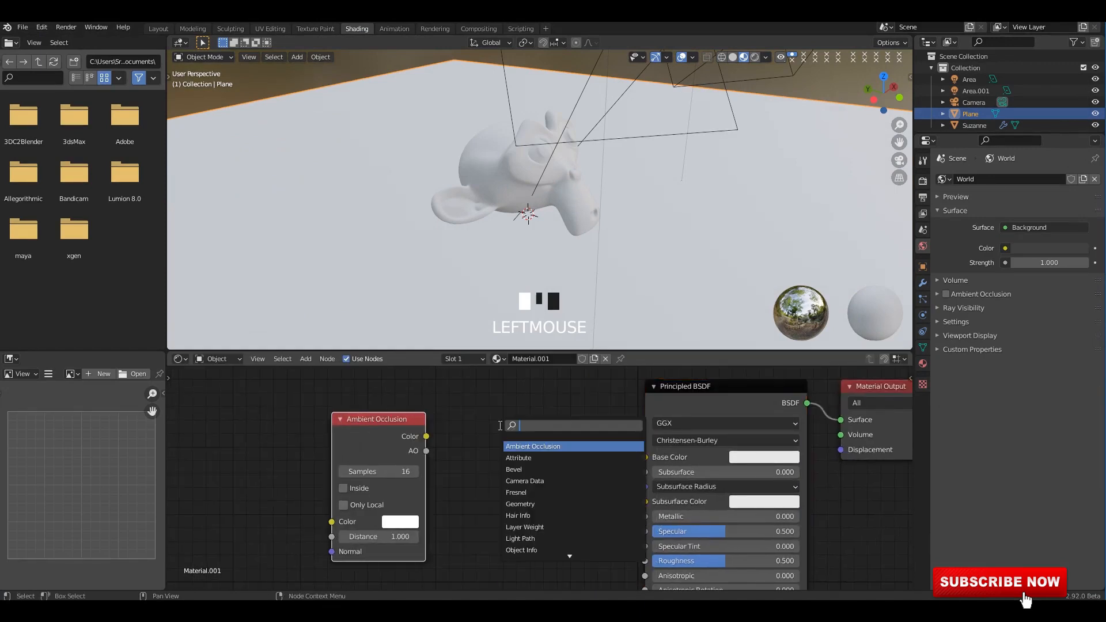
type("col")
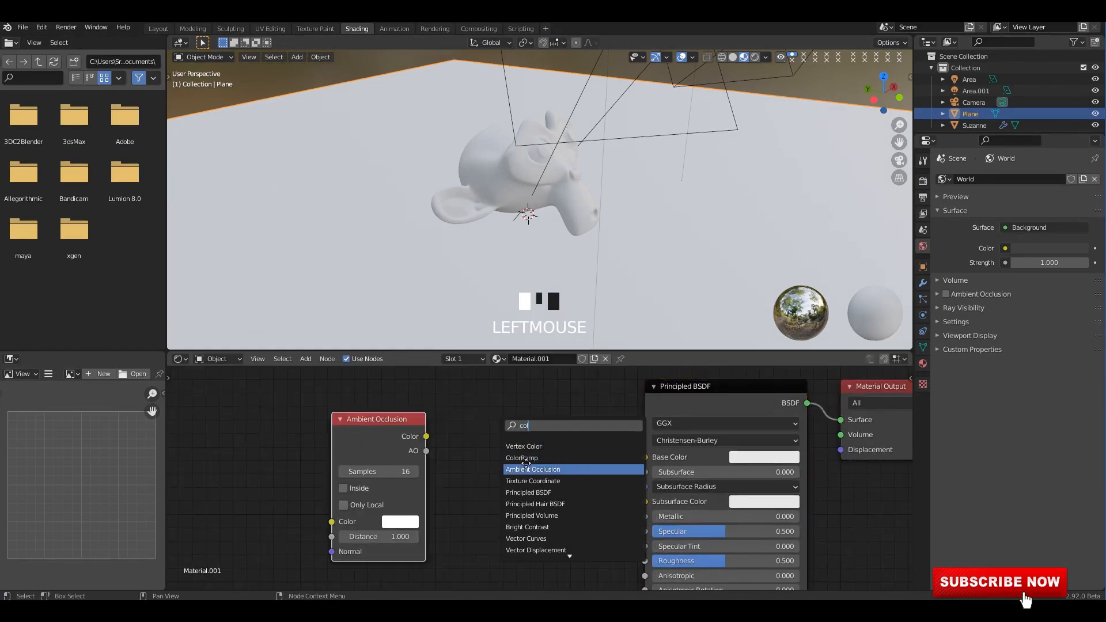
left_click(527, 465)
right_click(482, 447)
Add a ColorRamp node between the Ambient Occlusion and Principled BSDF nodes.
key("shift+a")
left_click(501, 427)
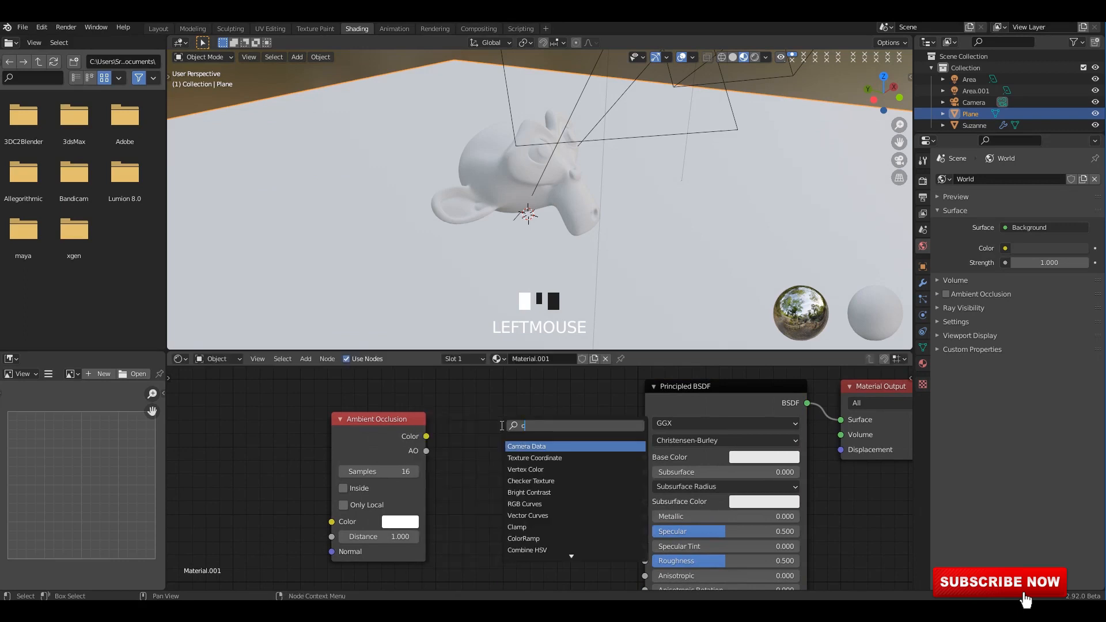
left_click(523, 459)
left_click(463, 439)
Space out the Ambient Occlusion node, link its Color to the ColorRamp's Fac, and link the ramp's Color to Base Color.
left_click_drag(411, 446, 347, 434)
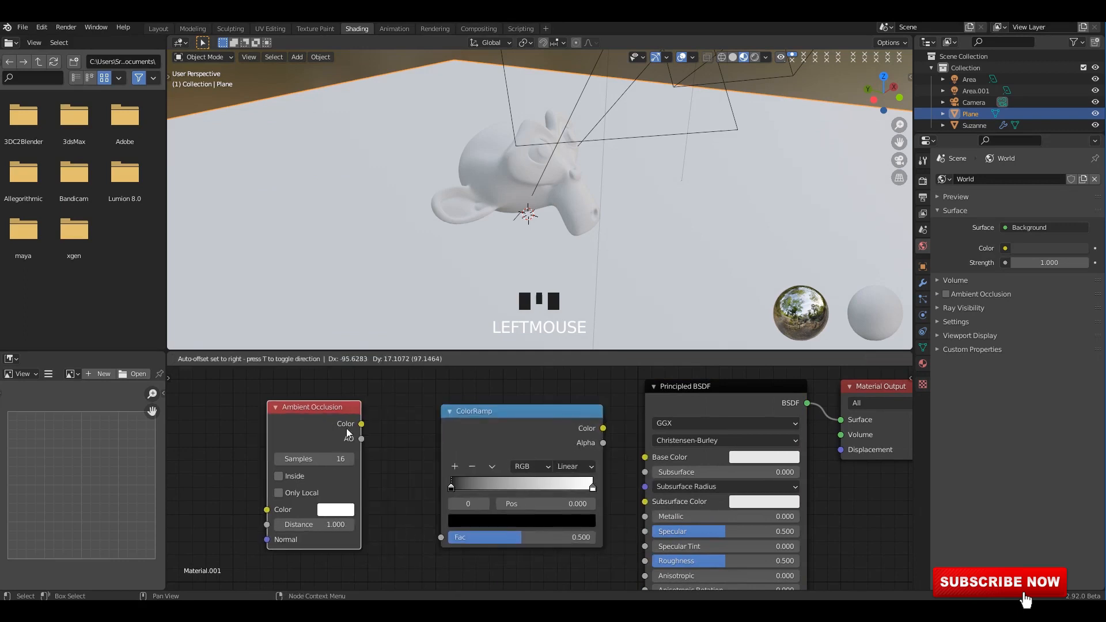
left_click_drag(437, 530, 439, 536)
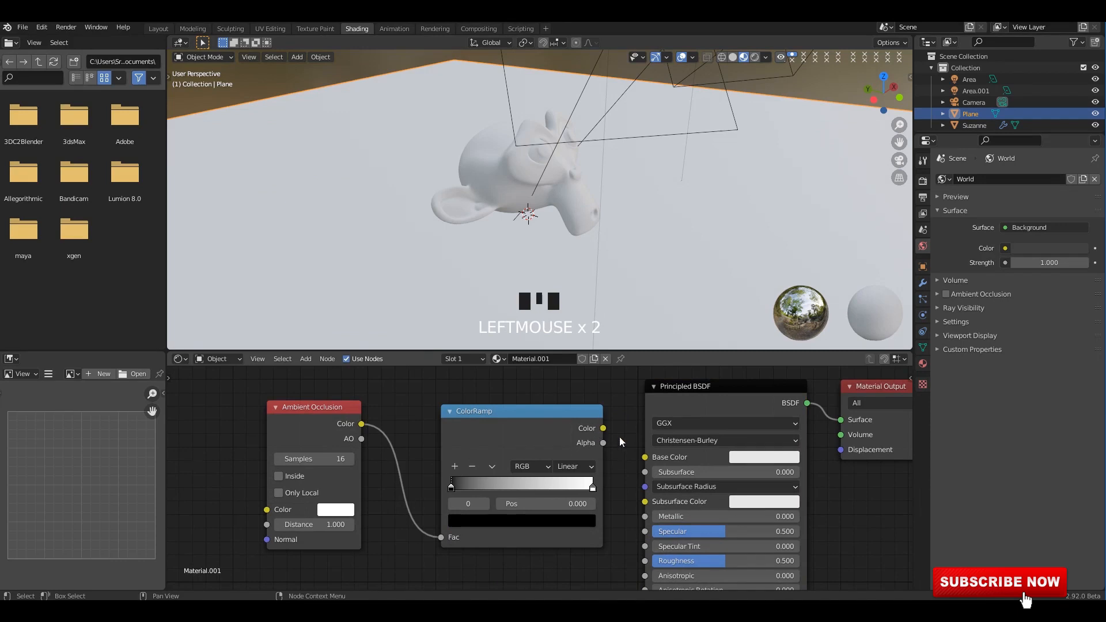
middle_click_drag(600, 214, 599, 242)
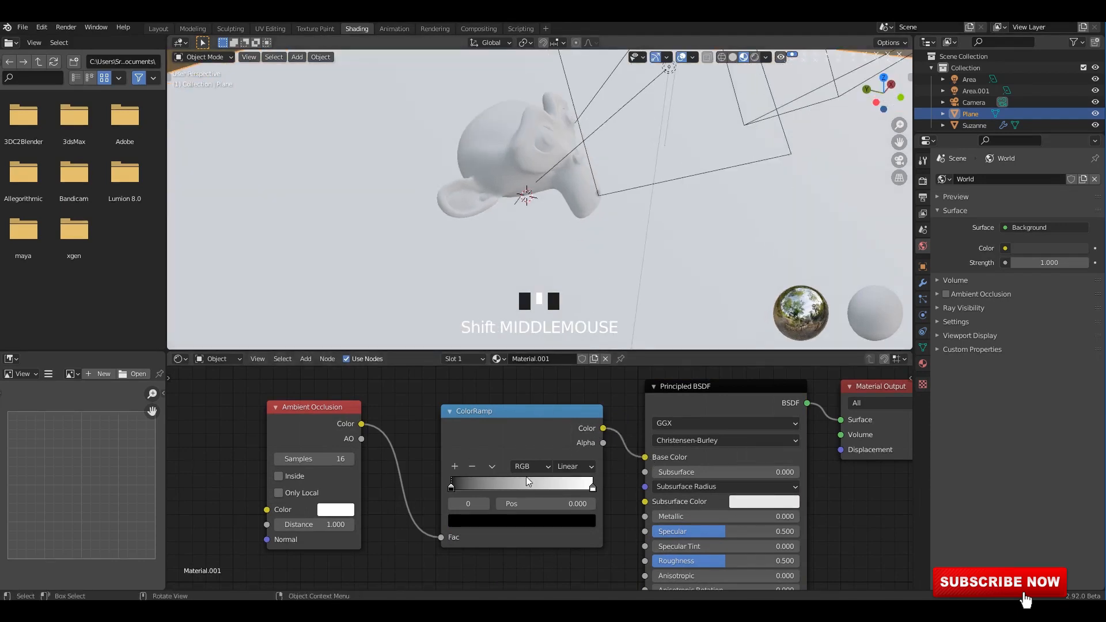
Add two stops to the ColorRamp and place them at positions 0.314 and 0.814.
left_click(454, 468)
left_click(455, 468)
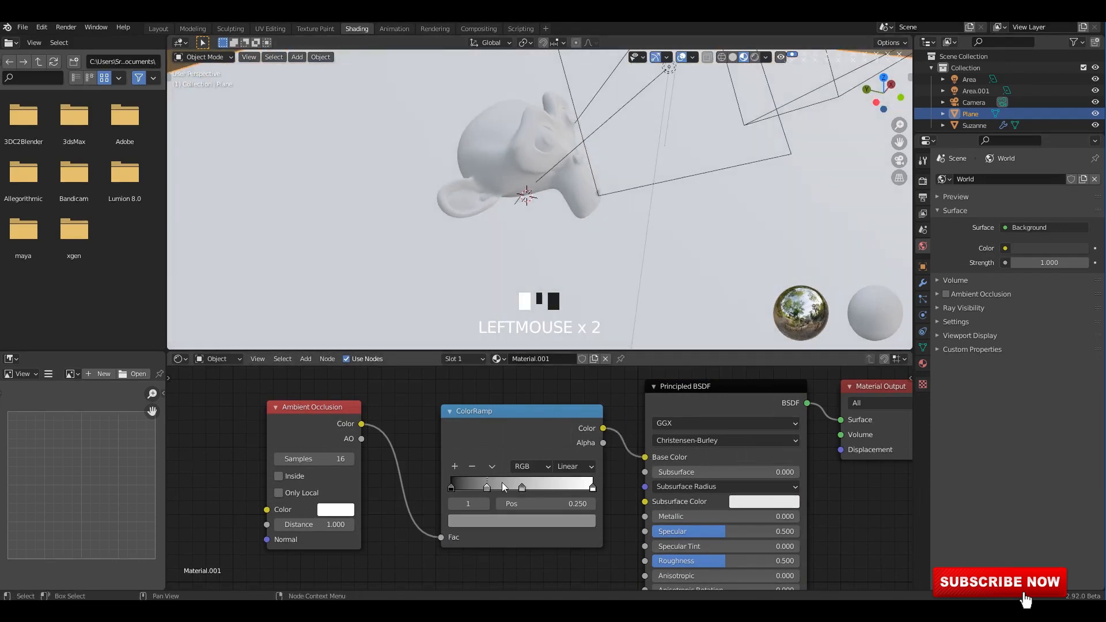
left_click_drag(520, 487, 566, 489)
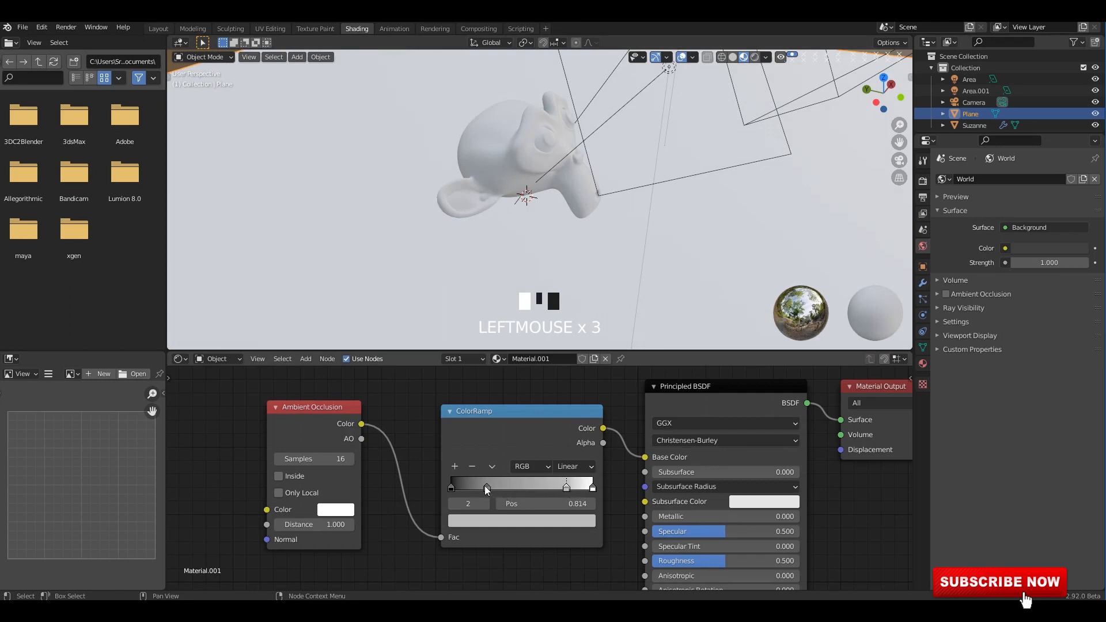
left_click_drag(486, 489, 495, 488)
Create a new material for the monkey and set its Specular to 1.000.
middle_click_drag(507, 271, 583, 209)
left_click(582, 209)
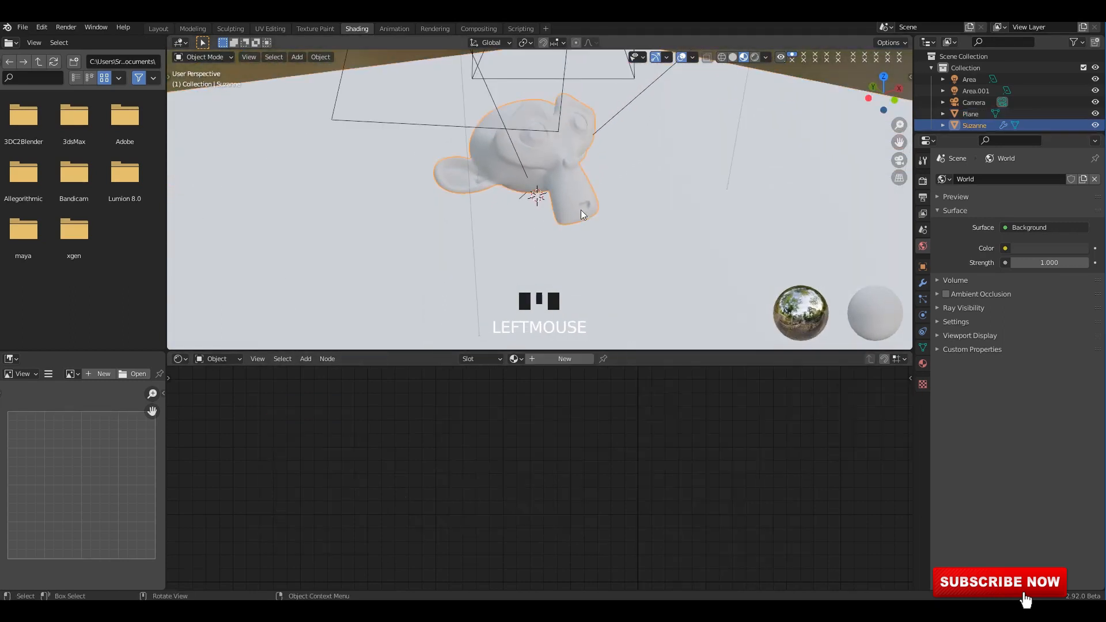
left_click(570, 364)
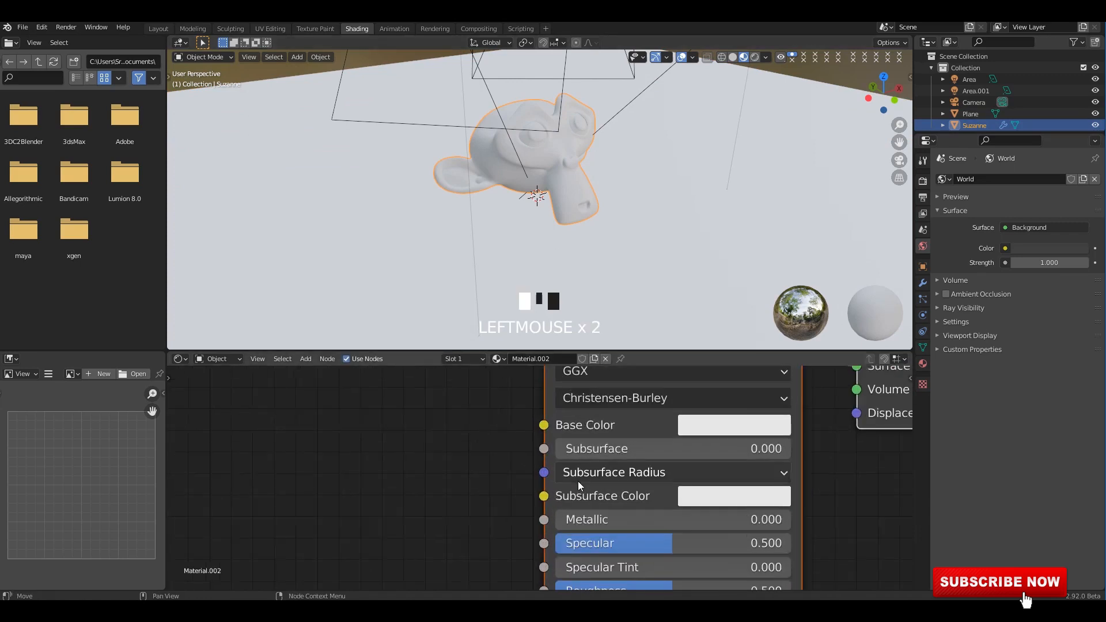
left_click_drag(669, 489, 778, 491)
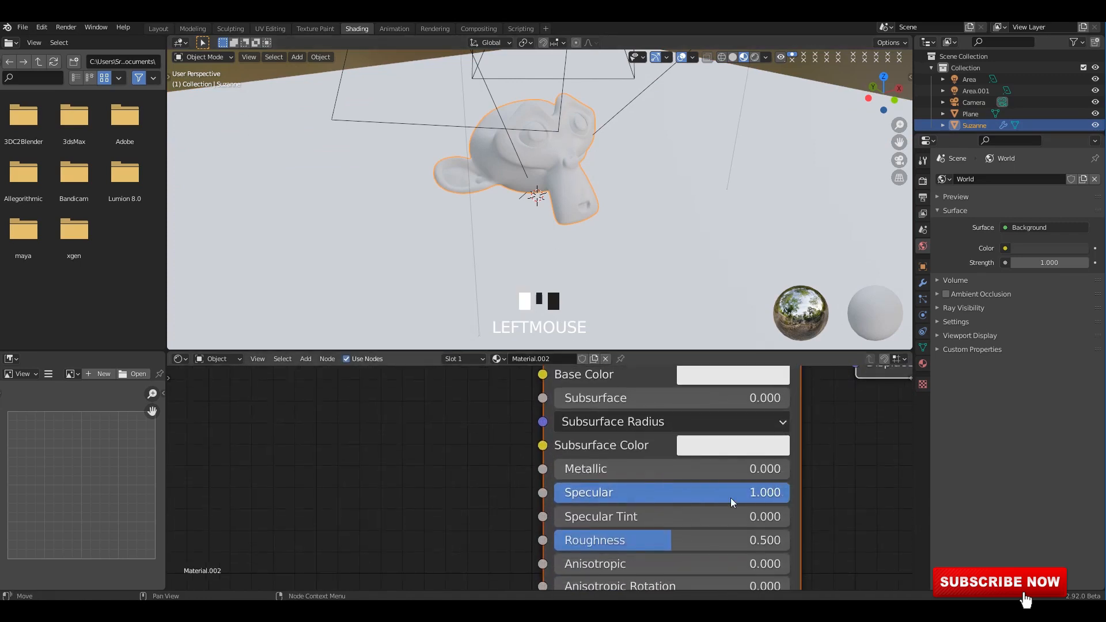
scroll(662, 489, "down", 1)
Copy the plane material's Ambient Occlusion and ColorRamp nodes into the monkey's material and link the ramp's Color to Base Color.
left_click(614, 244)
left_click(606, 243)
scroll(605, 243, "down", 3)
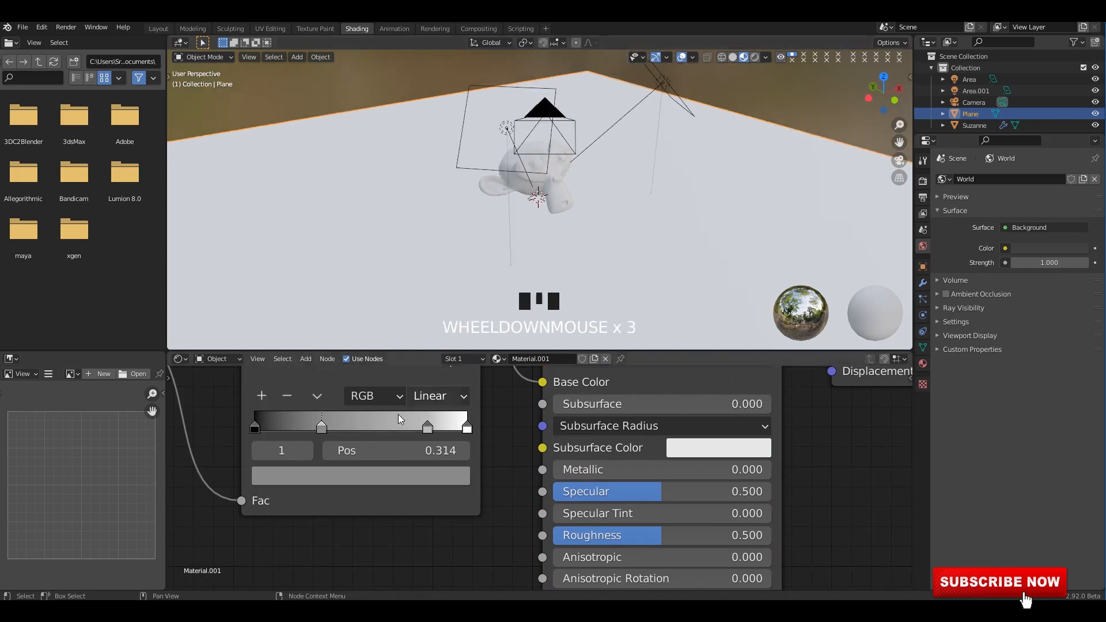
scroll(368, 421, "down", 4)
middle_click_drag(363, 425, 421, 445)
left_click(326, 420)
left_click_drag(460, 433, 459, 426, "shift")
left_click(552, 184)
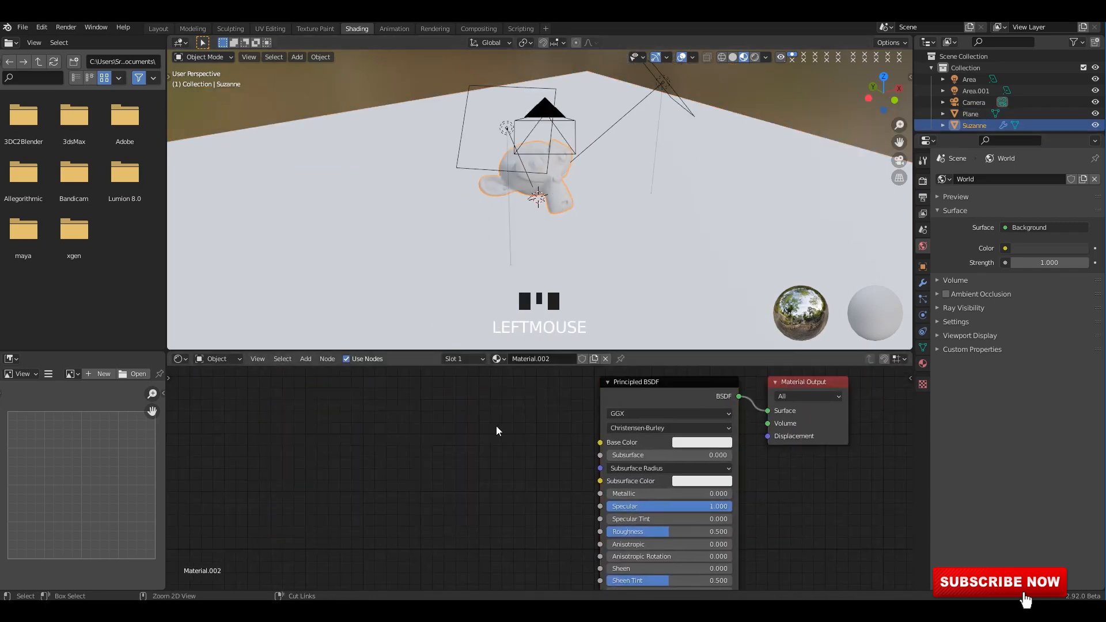
key("ctrl+v")
scroll(522, 459, "up", 1)
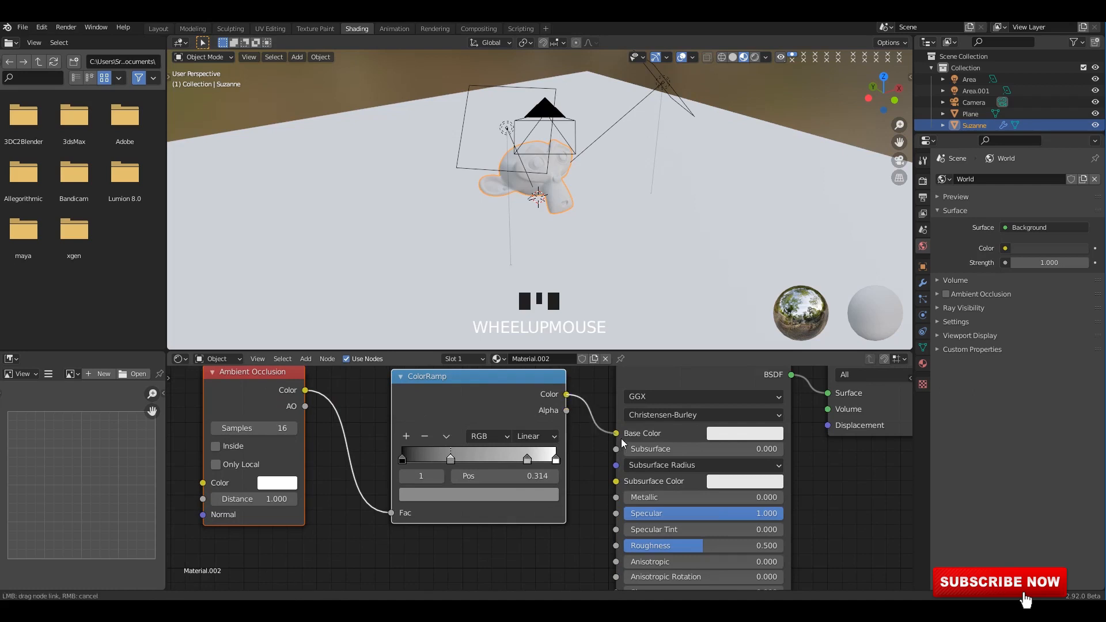
left_click_drag(622, 442, 620, 438)
Delete the stops of the monkey material's ColorRamp except the black one at position 0.
scroll(590, 188, "up", 5)
left_click(555, 459)
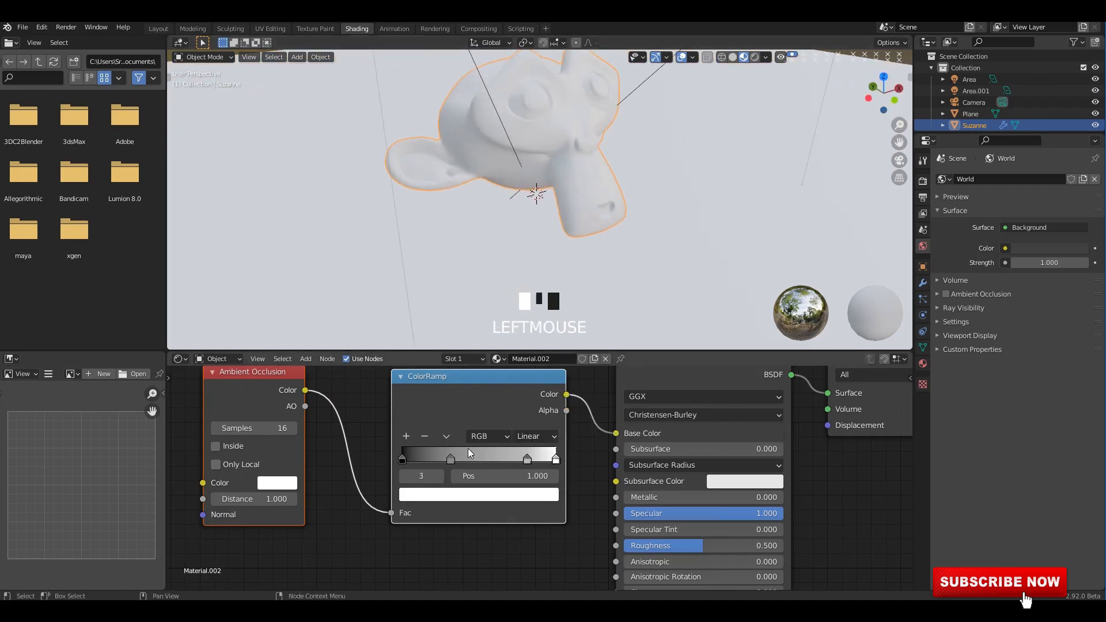
left_click(424, 436)
left_click(423, 436)
left_click(424, 436)
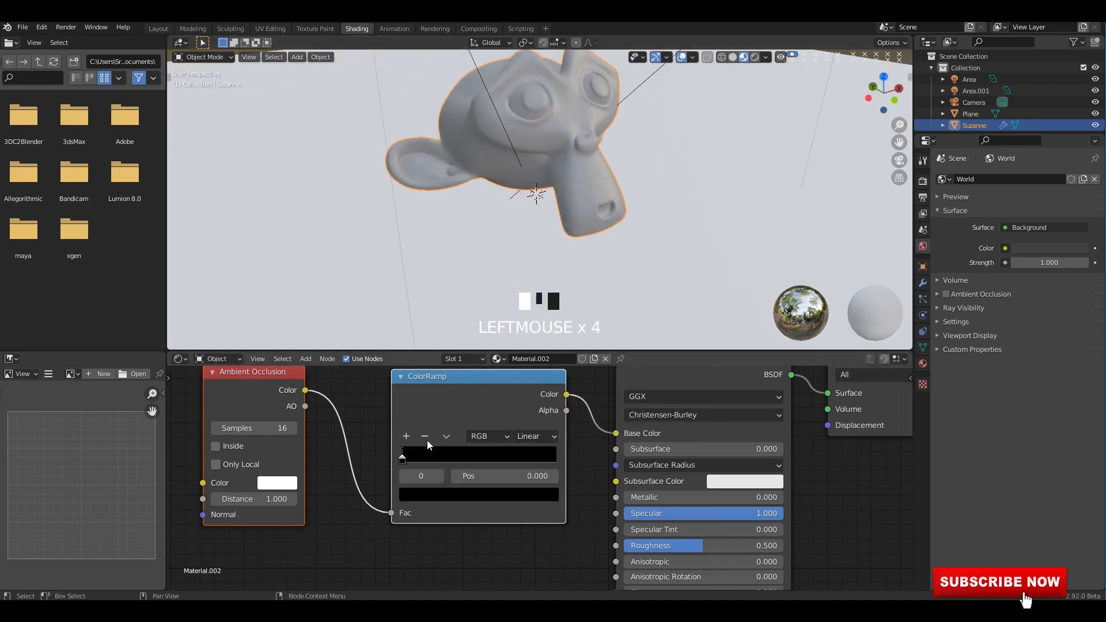
Add a ColorRamp stop at position 1.000 and colour it teal with hue 0.515, saturation 0.720 and value 0.480.
left_click(406, 436)
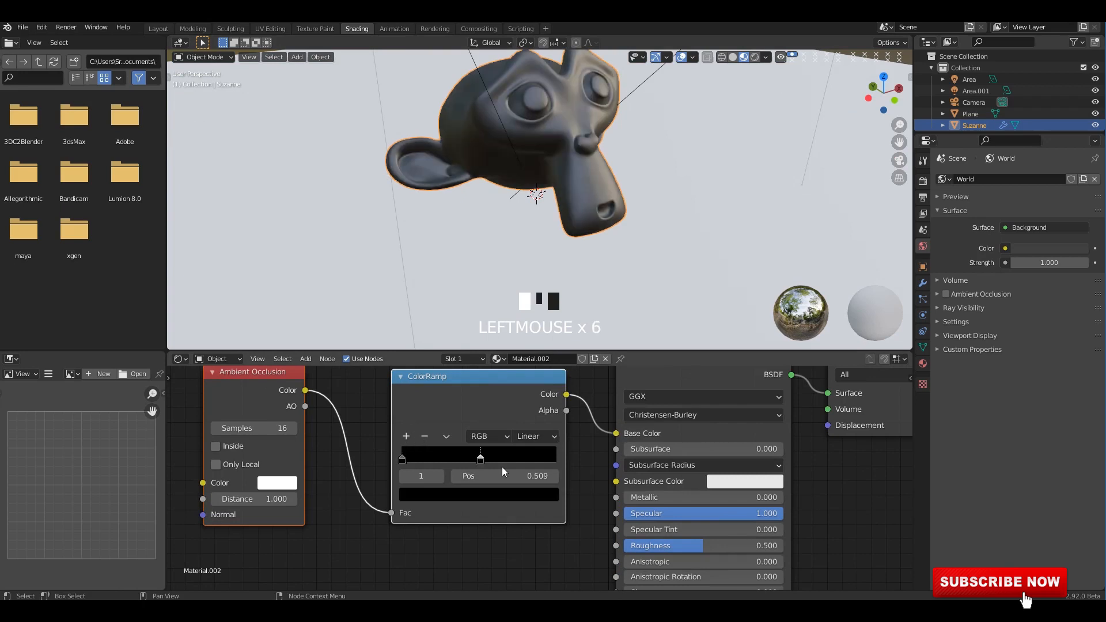
left_click(544, 493)
left_click_drag(523, 396, 495, 321)
left_click(550, 497)
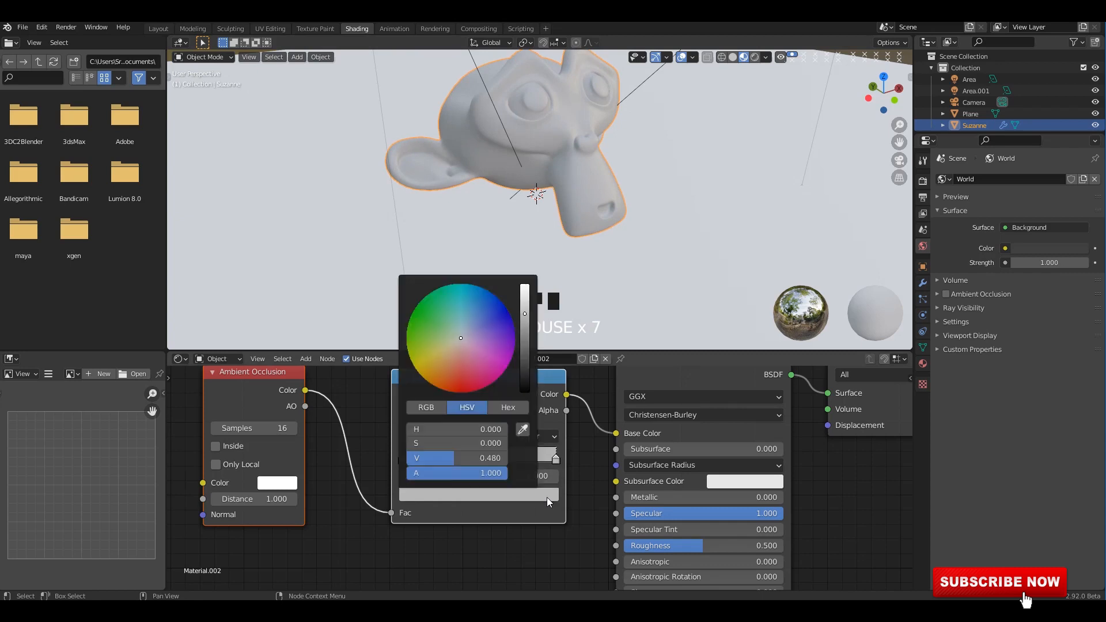
left_click(463, 309)
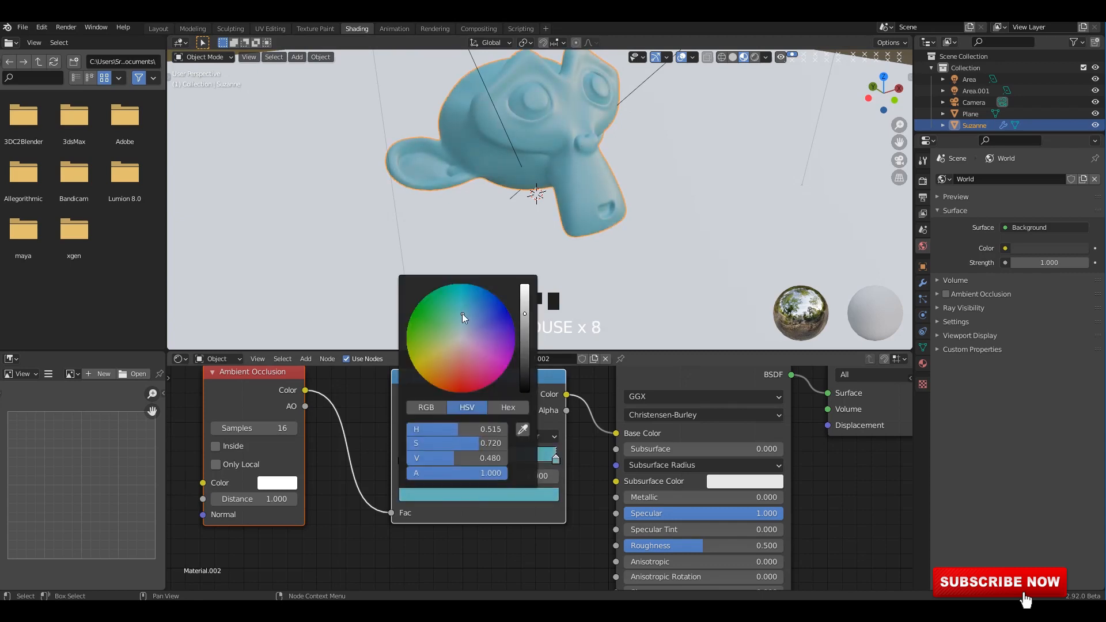
Add two intermediate stops to the teal ColorRamp and place them at positions 0.164 and 0.332.
left_click(408, 435)
left_click(441, 449)
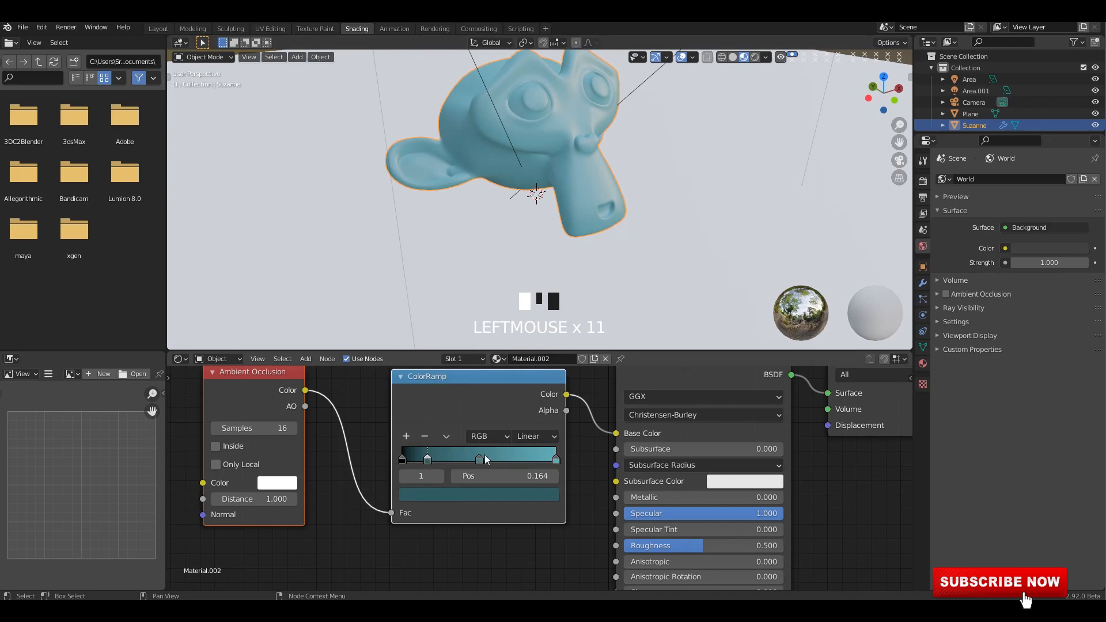
left_click_drag(479, 458, 454, 459)
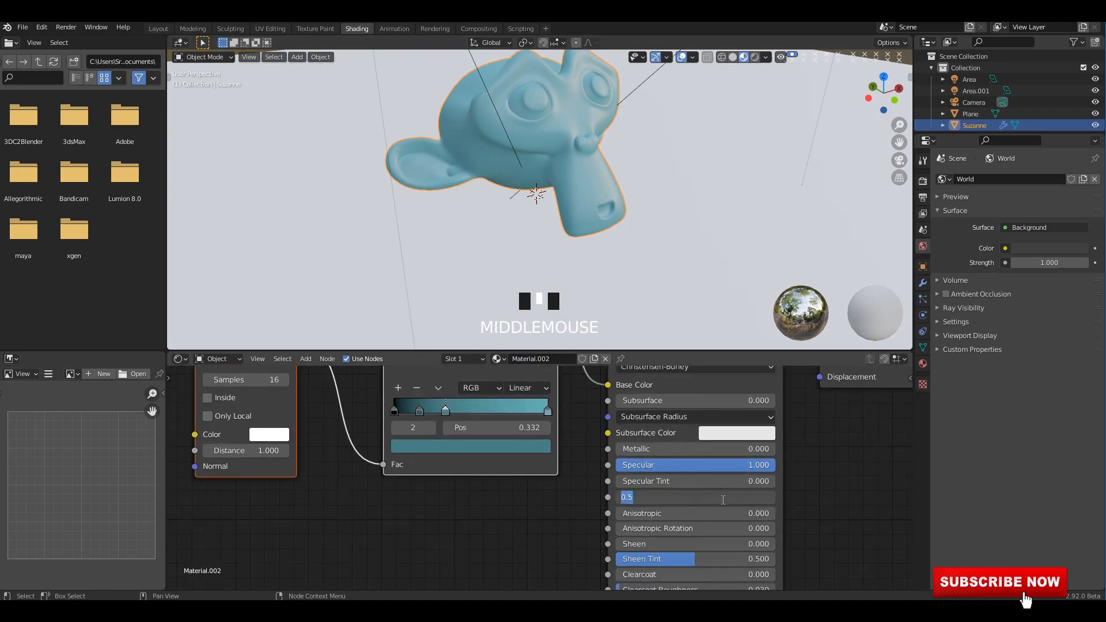
Set the monkey material's Roughness to 0.3 and switch to the Animation workspace.
type(".3")
key("Return")
scroll(622, 167, "down", 1)
middle_click_drag(569, 166, 593, 161)
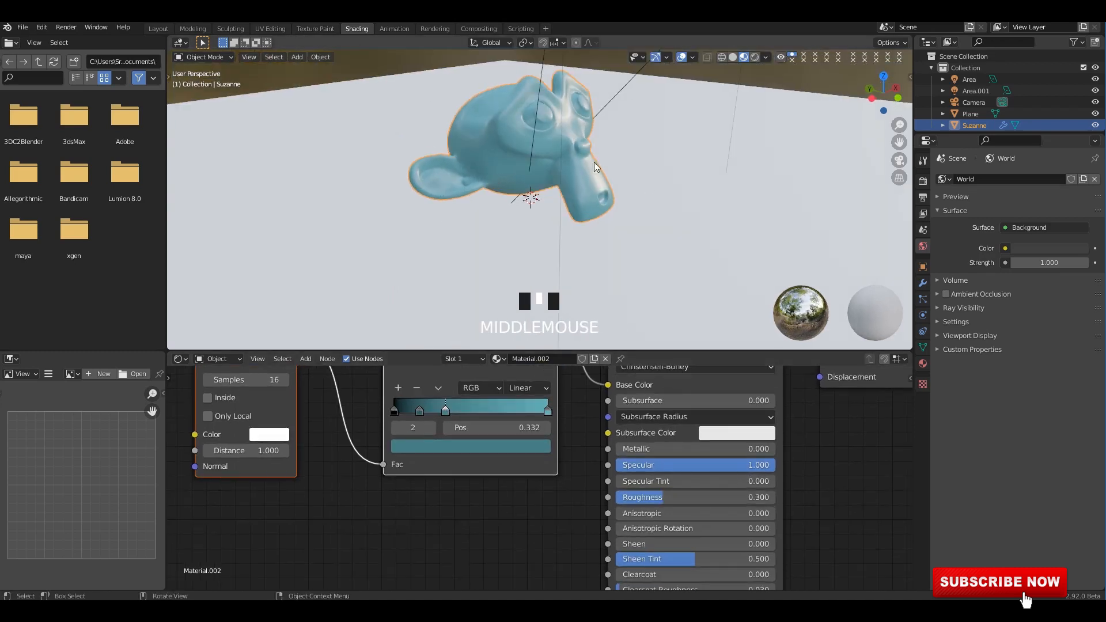
left_click(391, 29)
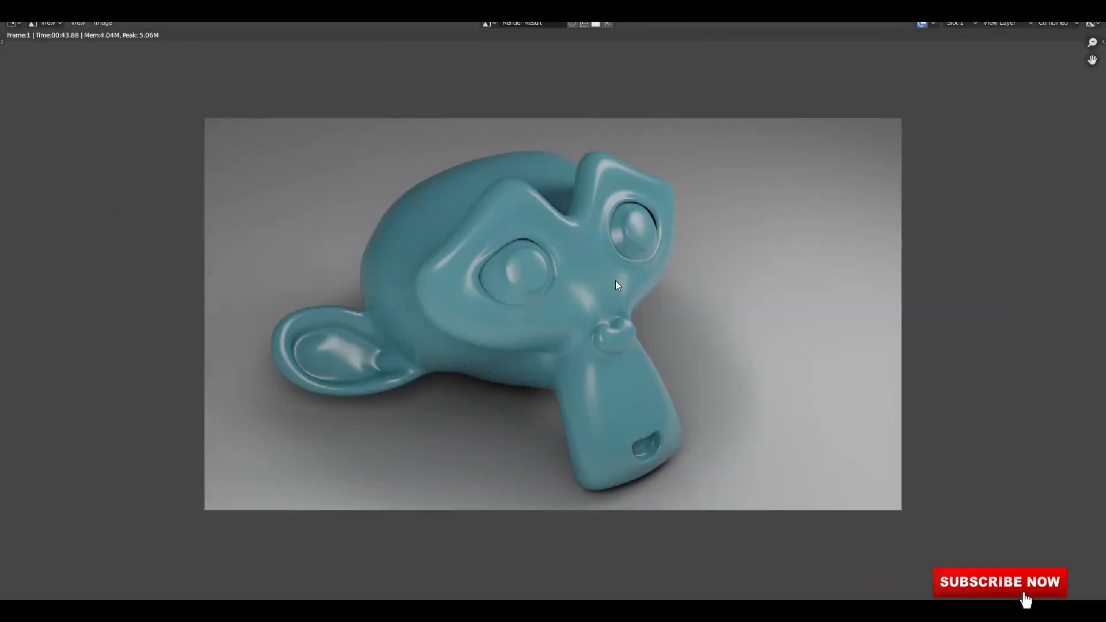
Examine the rendered monkey up close for noise around the eye, the ear and the shadowed underside.
scroll(614, 281, "up", 3)
scroll(612, 235, "up", 4)
scroll(661, 259, "down", 7)
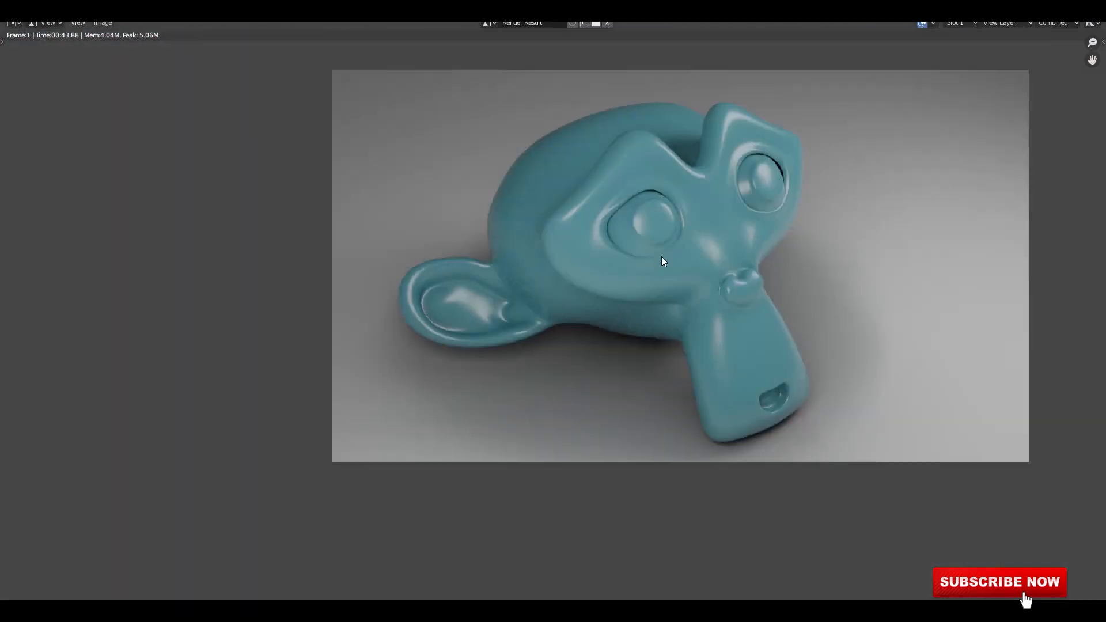
scroll(665, 264, "up", 1)
scroll(666, 261, "up", 5)
middle_click_drag(685, 161, 648, 329)
middle_click_drag(603, 295, 726, 348)
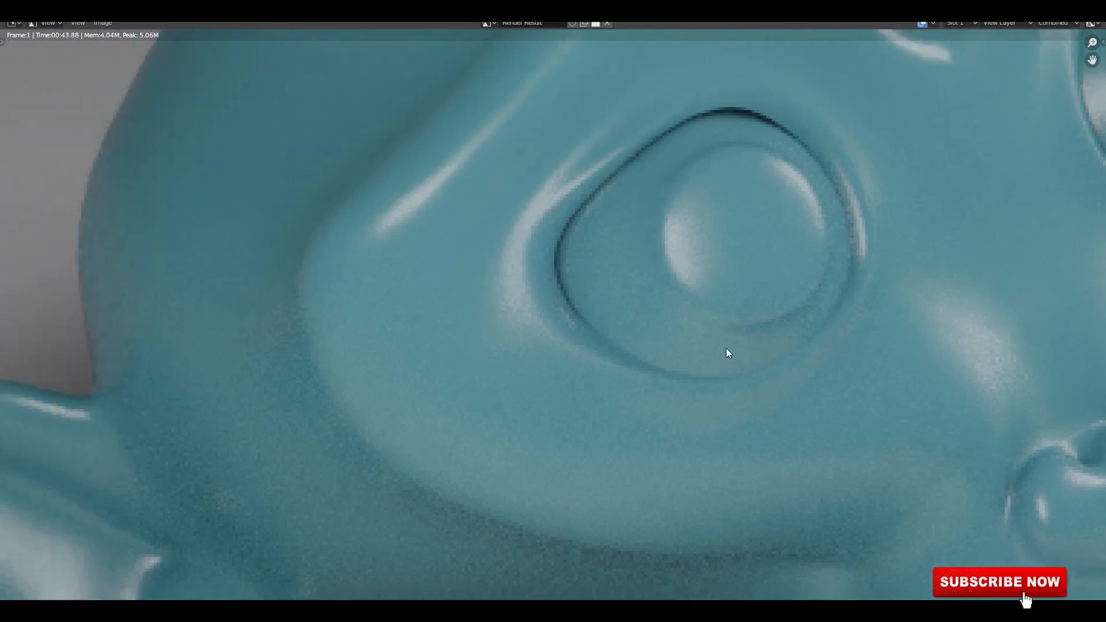
middle_click_drag(441, 400, 593, 320)
middle_click_drag(455, 434, 748, 447)
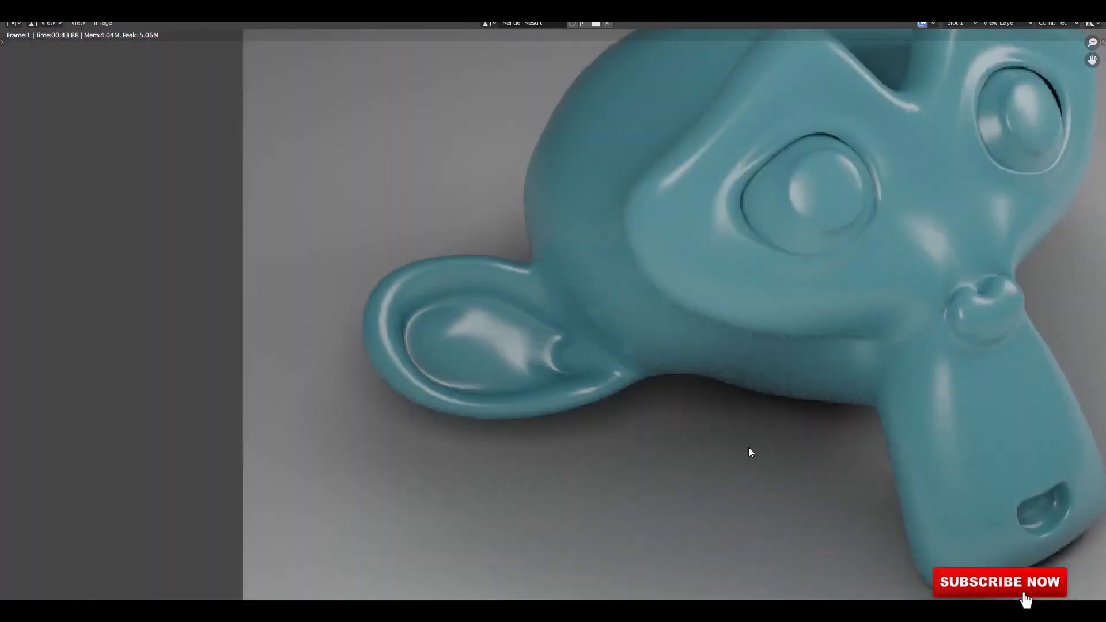
middle_click_drag(789, 196, 748, 202, "ctrl")
Make Slot 2 the active render slot and close the render window.
left_click(954, 25)
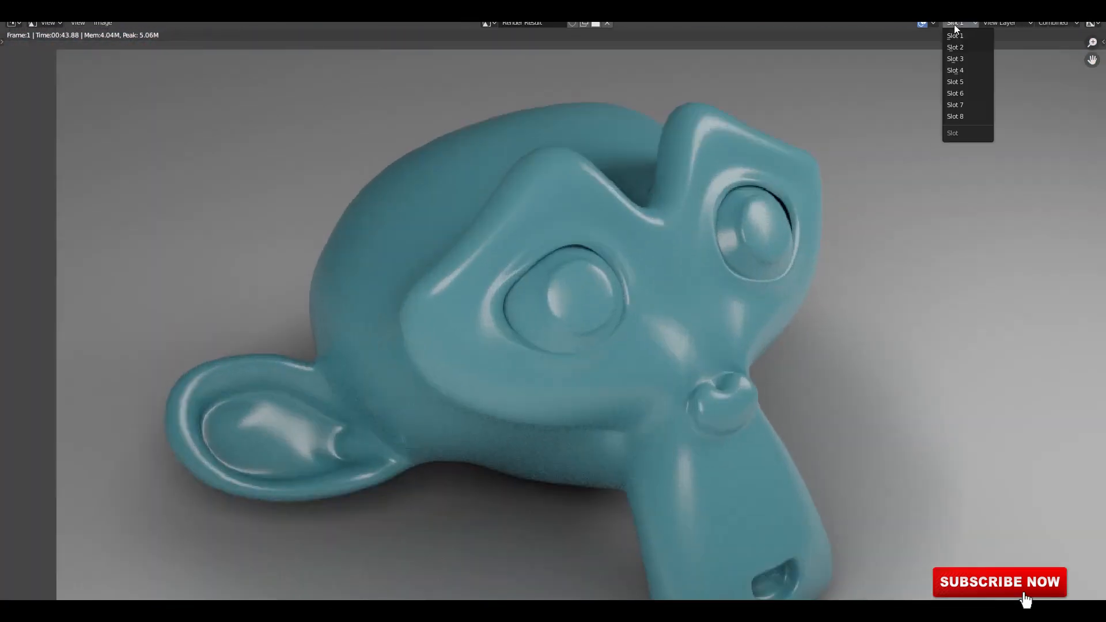
left_click(960, 47)
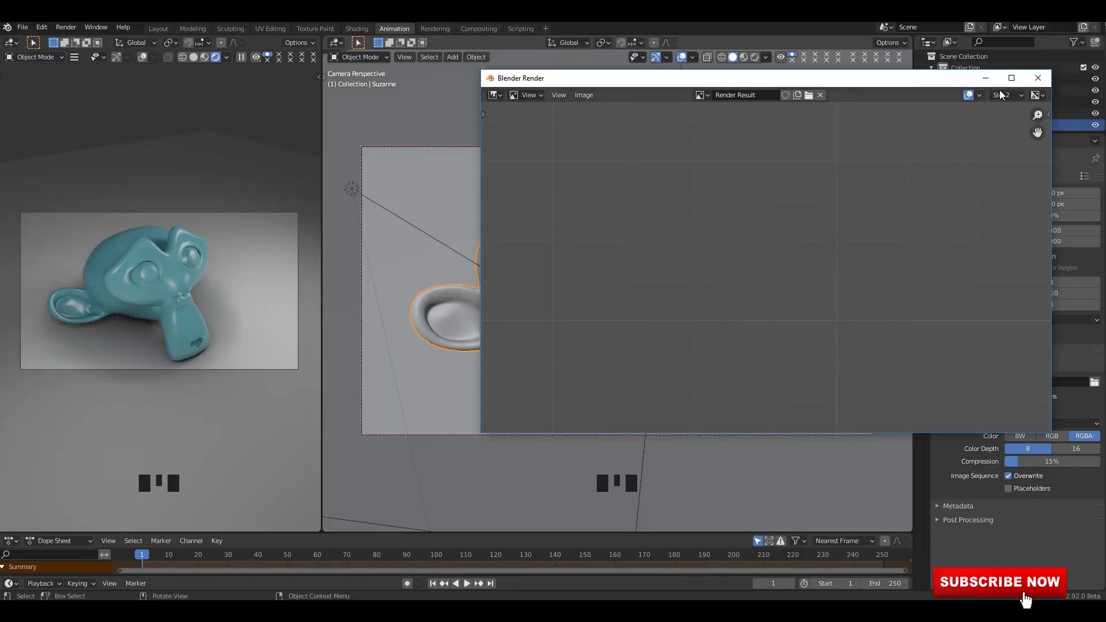
left_click(1037, 78)
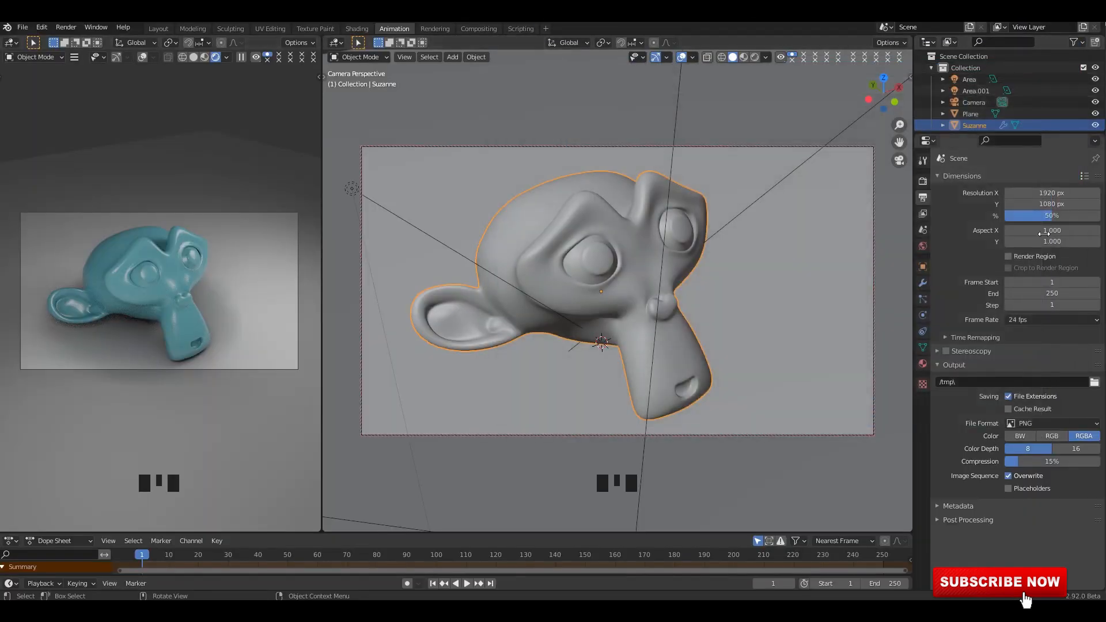
Set the Cycles device to GPU Compute and enable Adaptive Sampling.
left_click(922, 181)
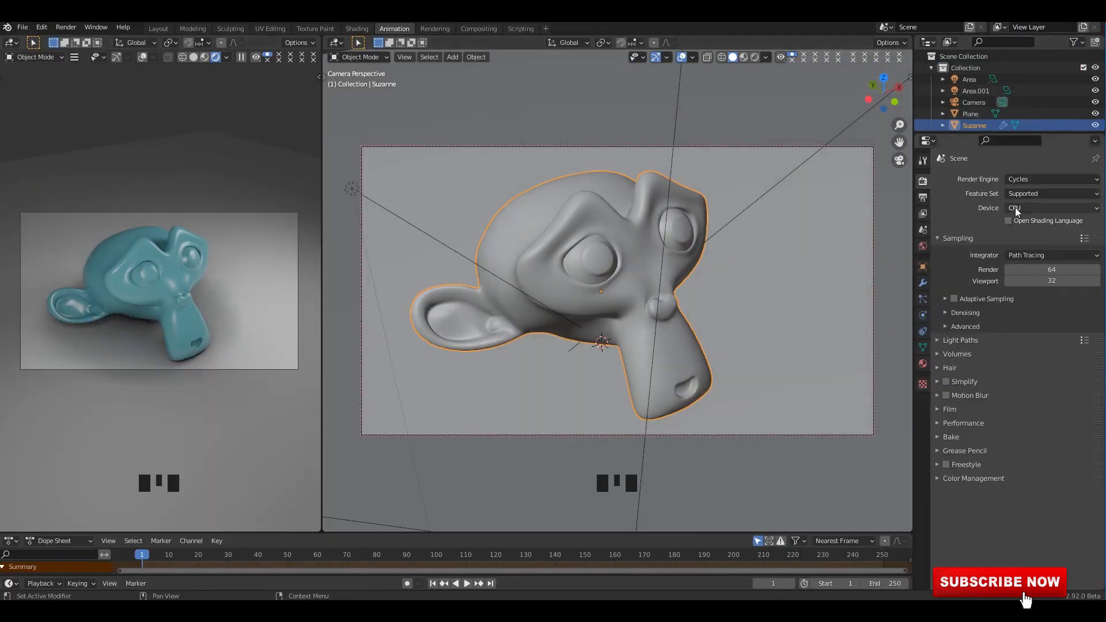
left_click(1024, 208)
left_click(1023, 234)
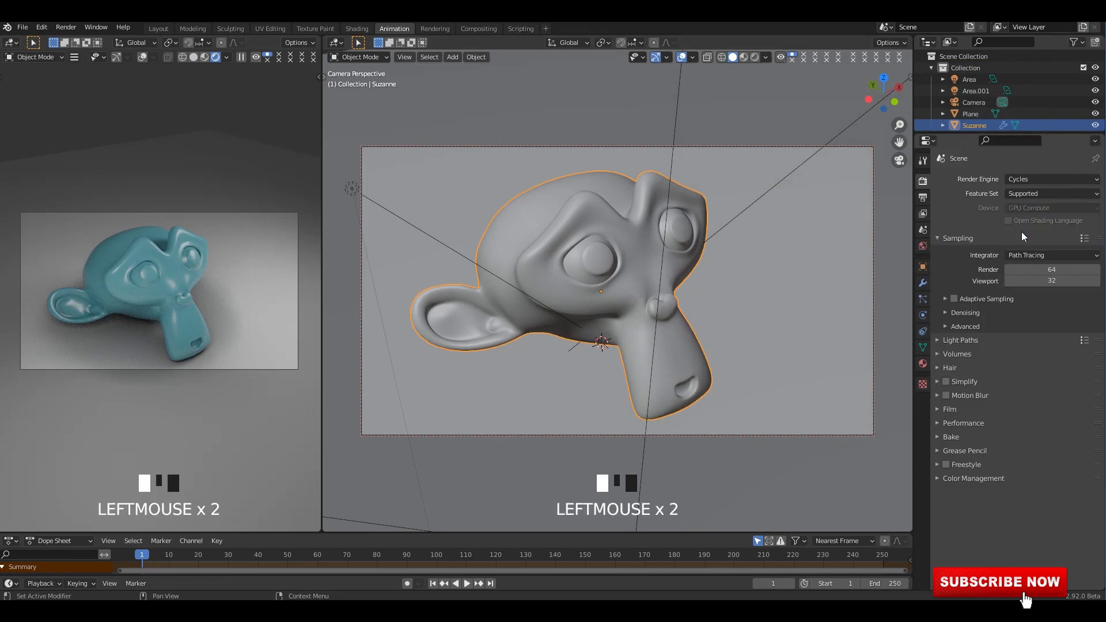
left_click(954, 299)
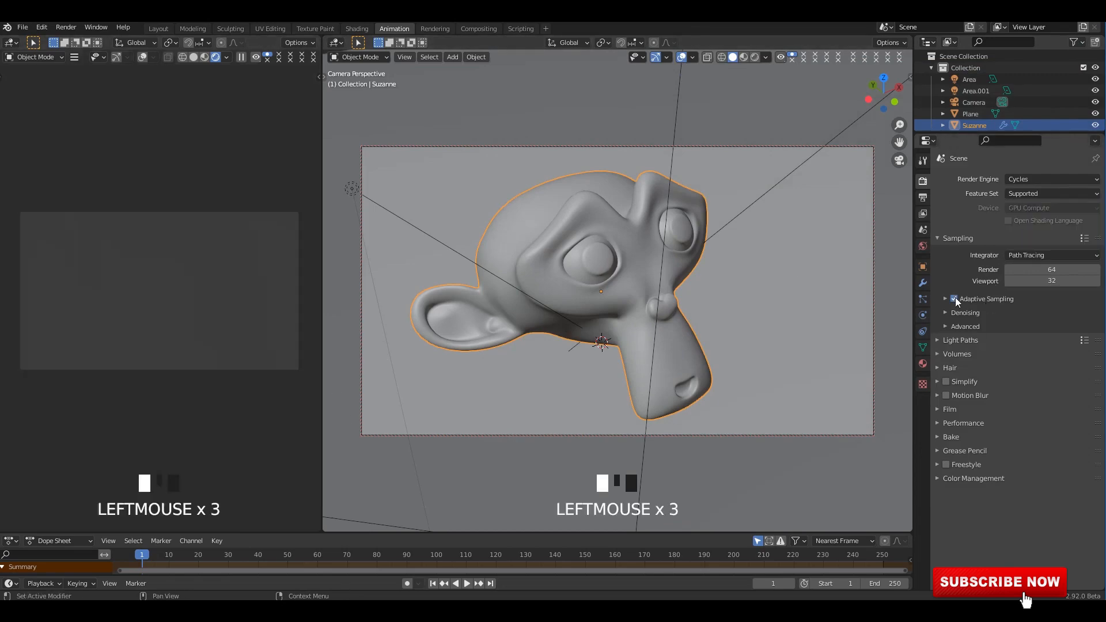
Enable denoising for both the viewport and the final render.
left_click(963, 312)
left_click(1008, 344)
left_click(1008, 329)
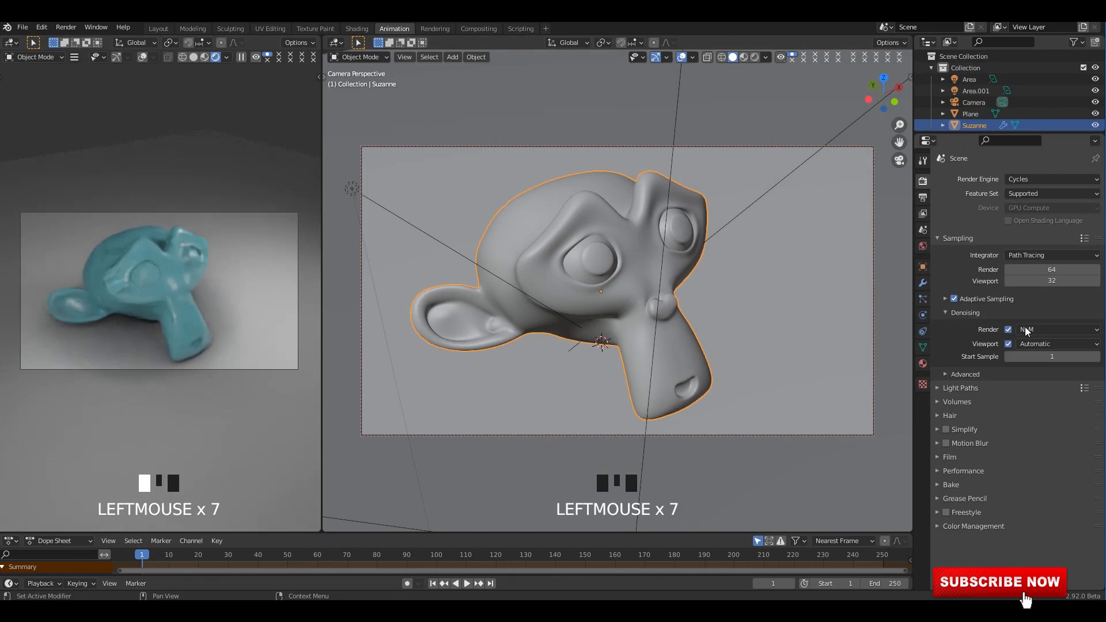
Render the denoised image into Slot 2.
left_click(65, 27)
left_click(96, 27)
left_click(65, 27)
left_click(86, 41)
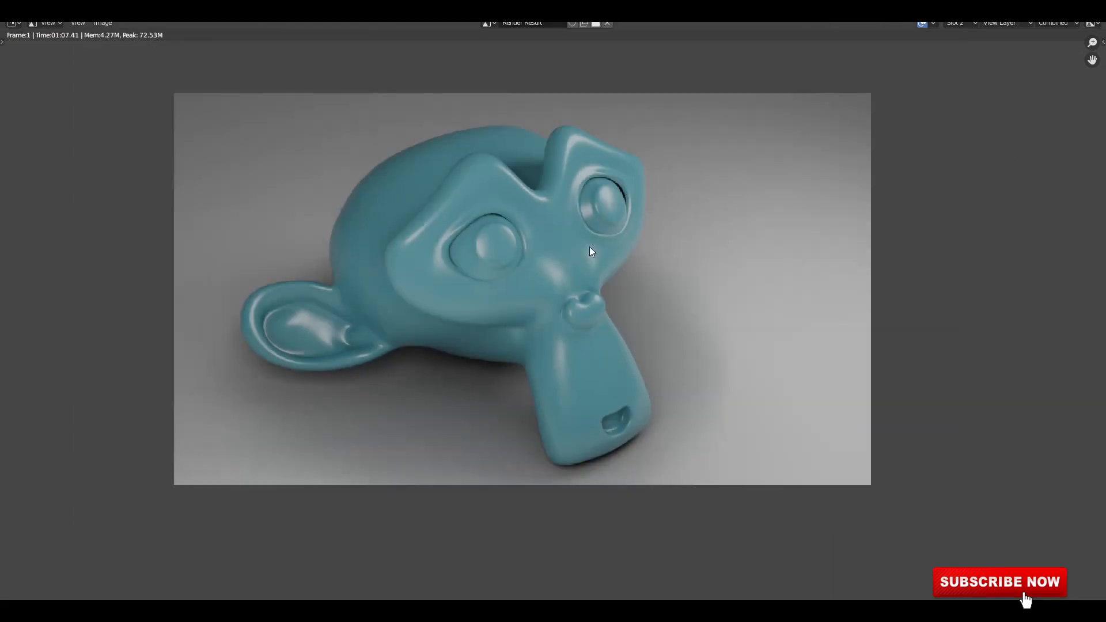
Inspect the denoised render up close and show the list of render slots beside it.
scroll(571, 248, "up", 4)
middle_click_drag(501, 282, 574, 307)
scroll(583, 286, "down", 2)
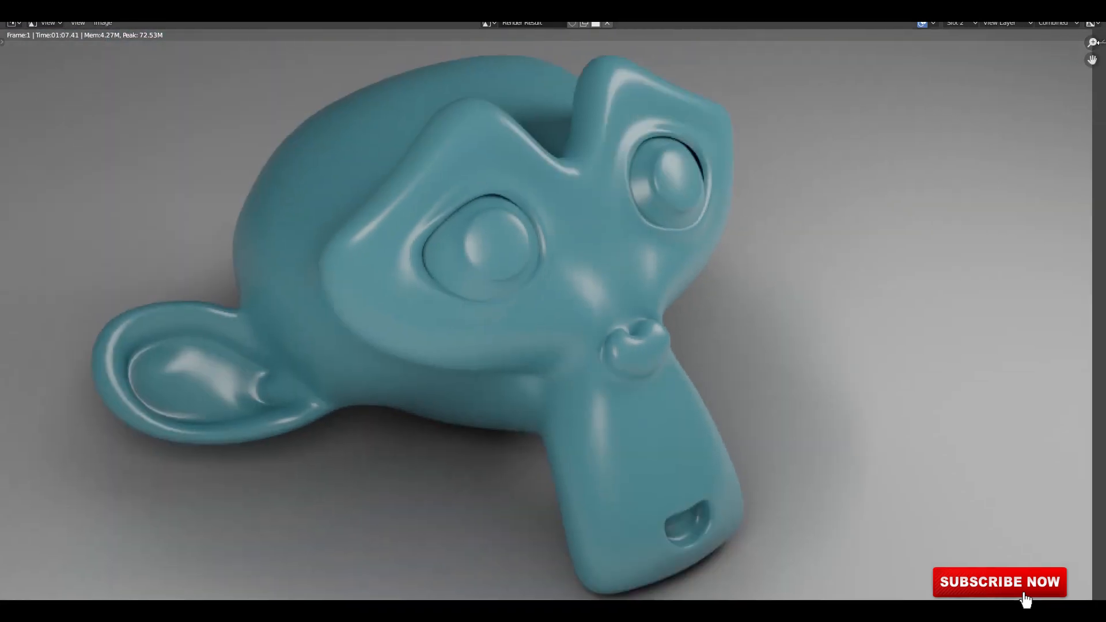
left_click(1103, 42)
left_click(1099, 69)
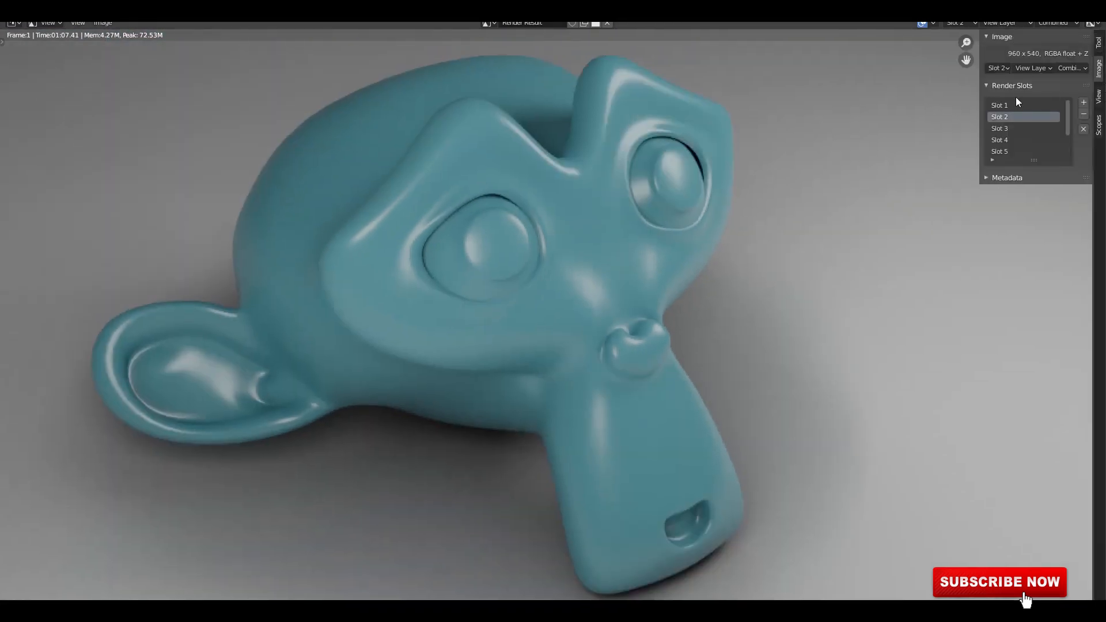
Compare the renders in Slot 1 and Slot 2 around the monkey's nose, underside and eyes, and view the whole image.
scroll(506, 260, "up", 6)
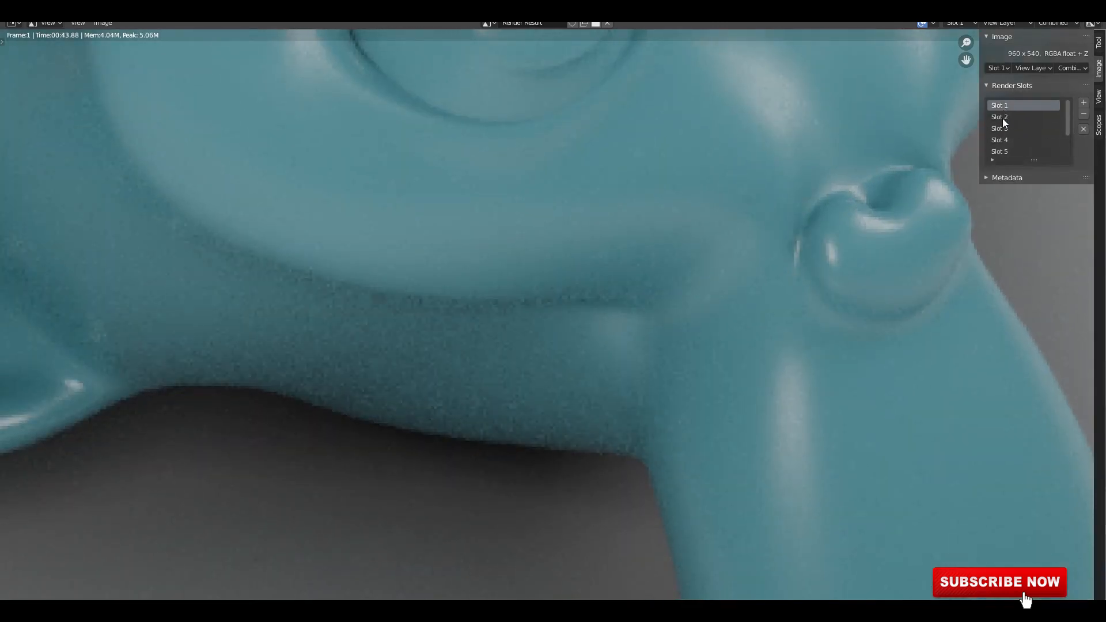
scroll(608, 249, "down", 3)
middle_click_drag(628, 248, 629, 357)
scroll(588, 225, "up", 3)
middle_click_drag(588, 225, 619, 365)
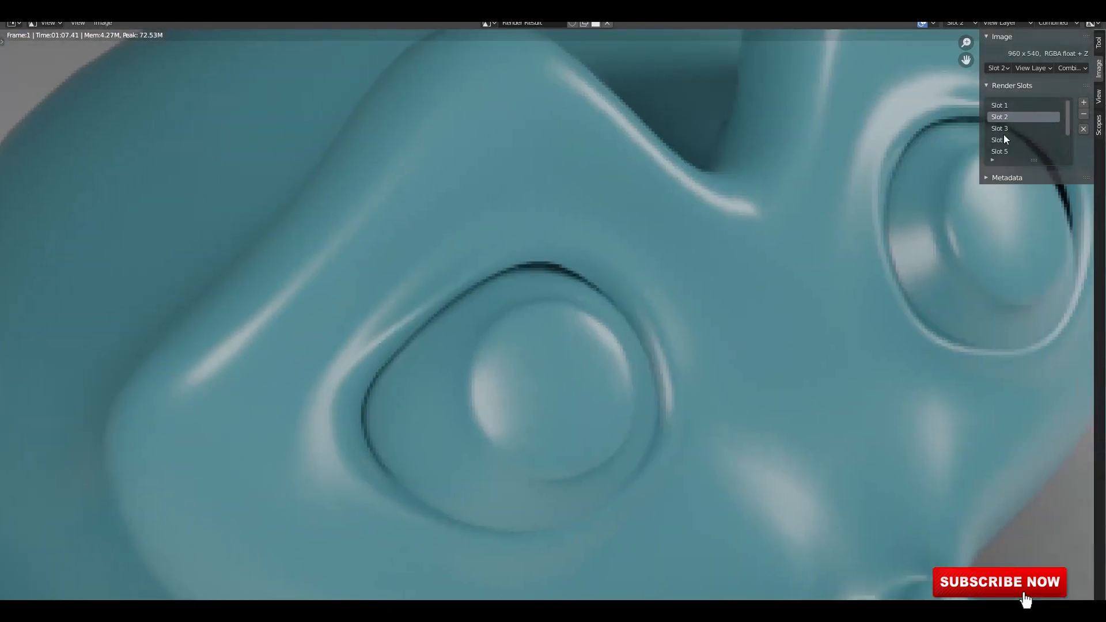
left_click(1004, 107)
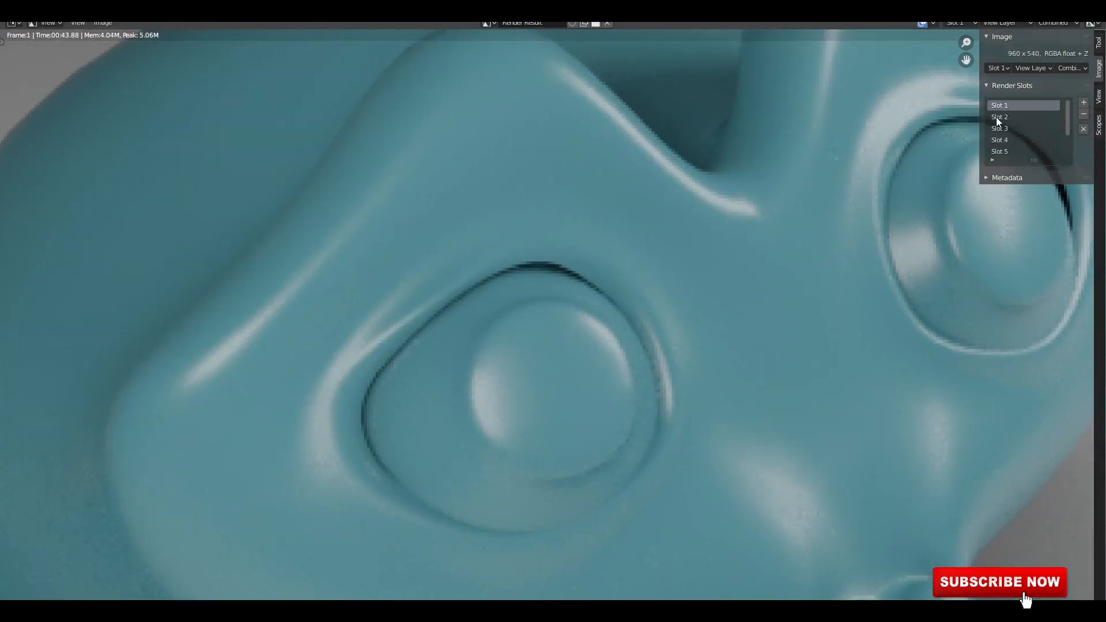
left_click(996, 117)
left_click(998, 108)
left_click(997, 116)
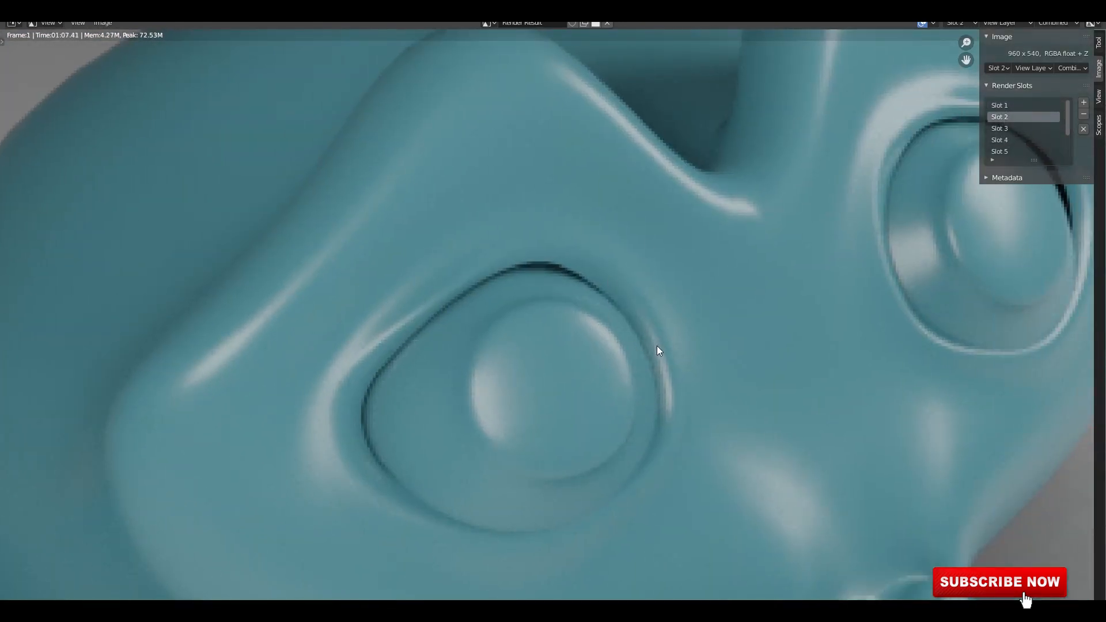
scroll(656, 345, "down", 8)
scroll(648, 303, "up", 3)
middle_click_drag(649, 342, 648, 320)
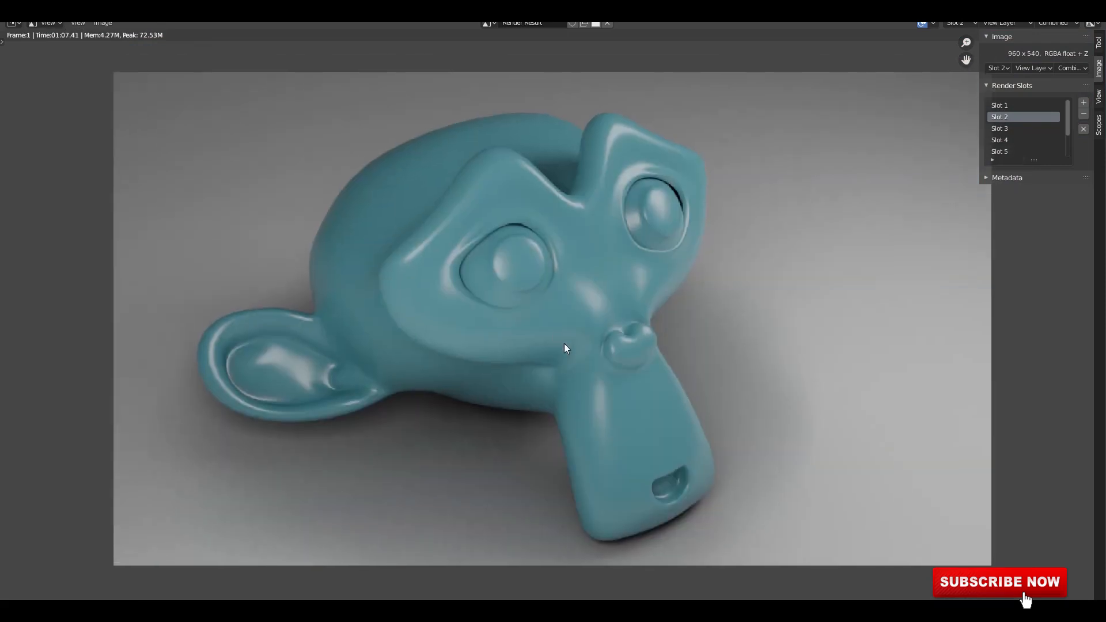